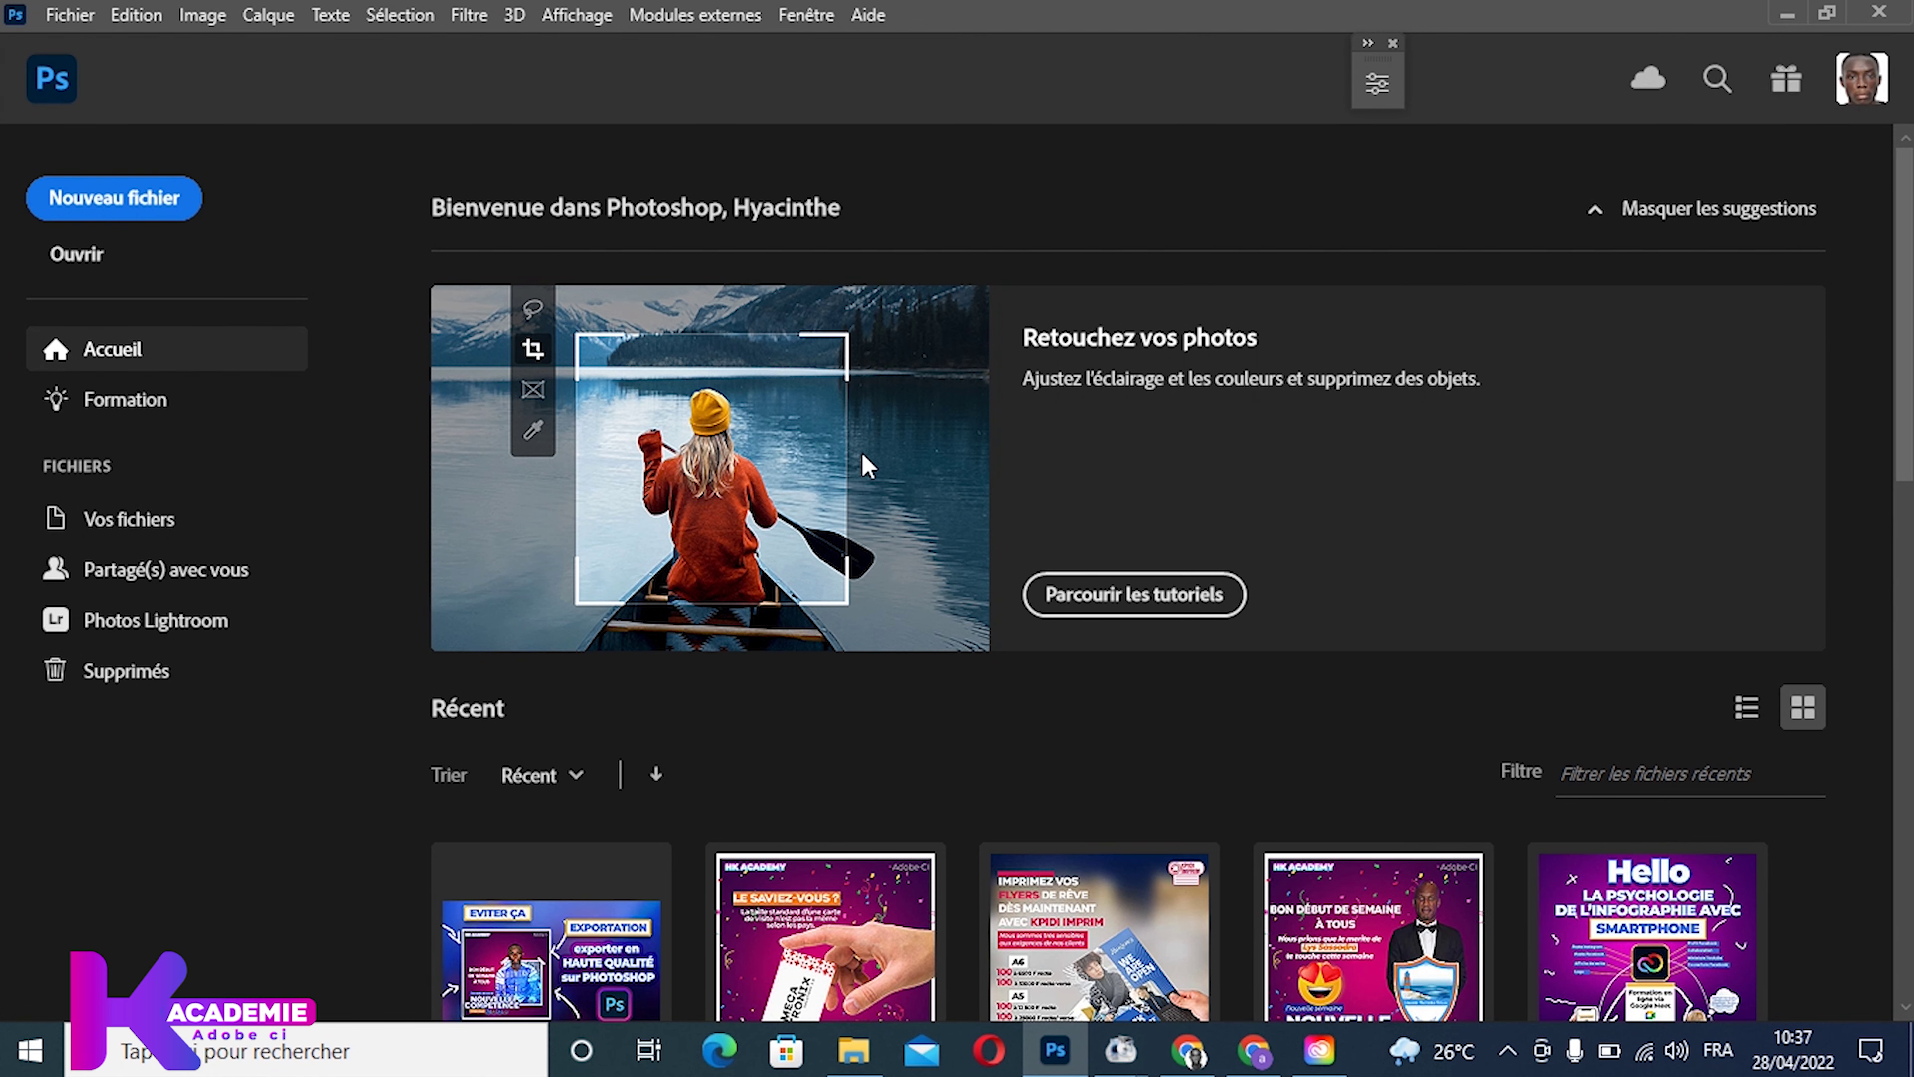
Step: In Chrome, show the ENI 'Photoshop CC (édition 2019)' ebook page with its home-screen illustration
scroll(892, 482, "down", 5)
scroll(893, 464, "up", 5)
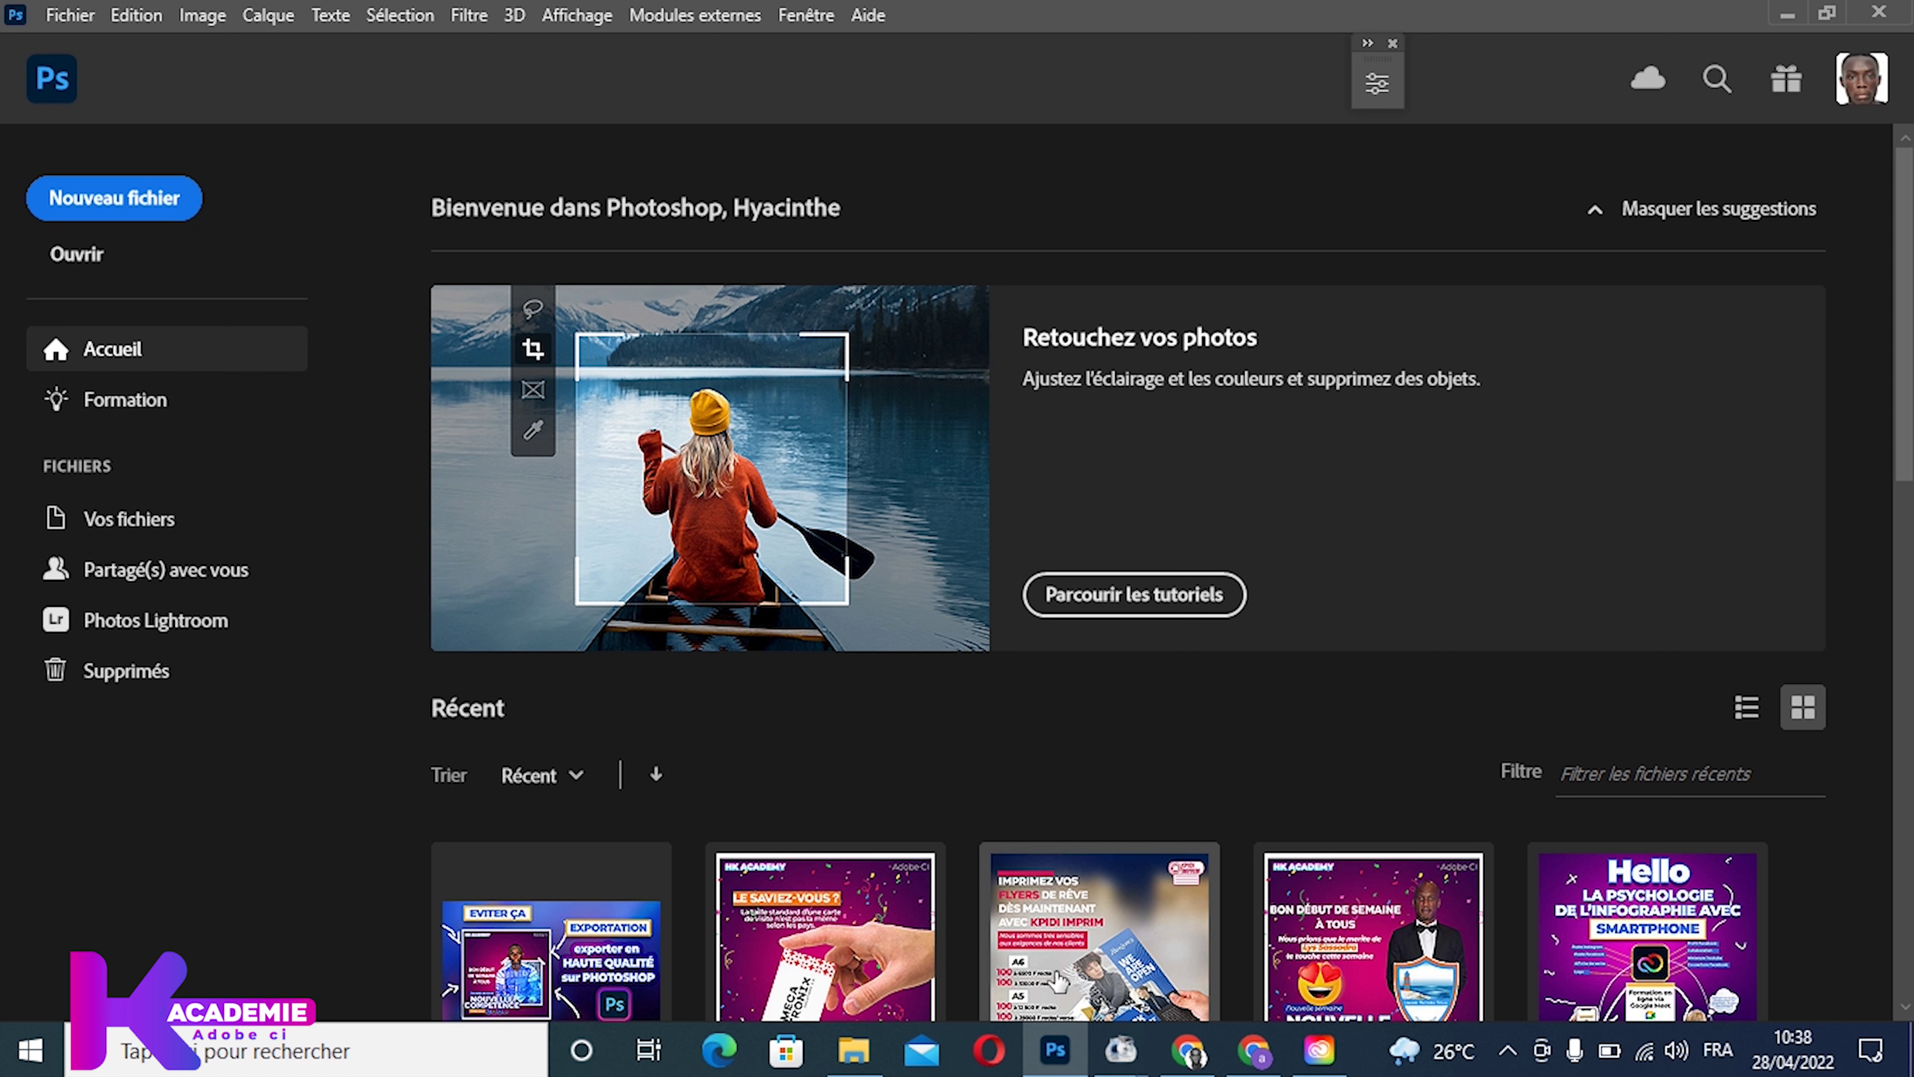
left_click(1190, 1067)
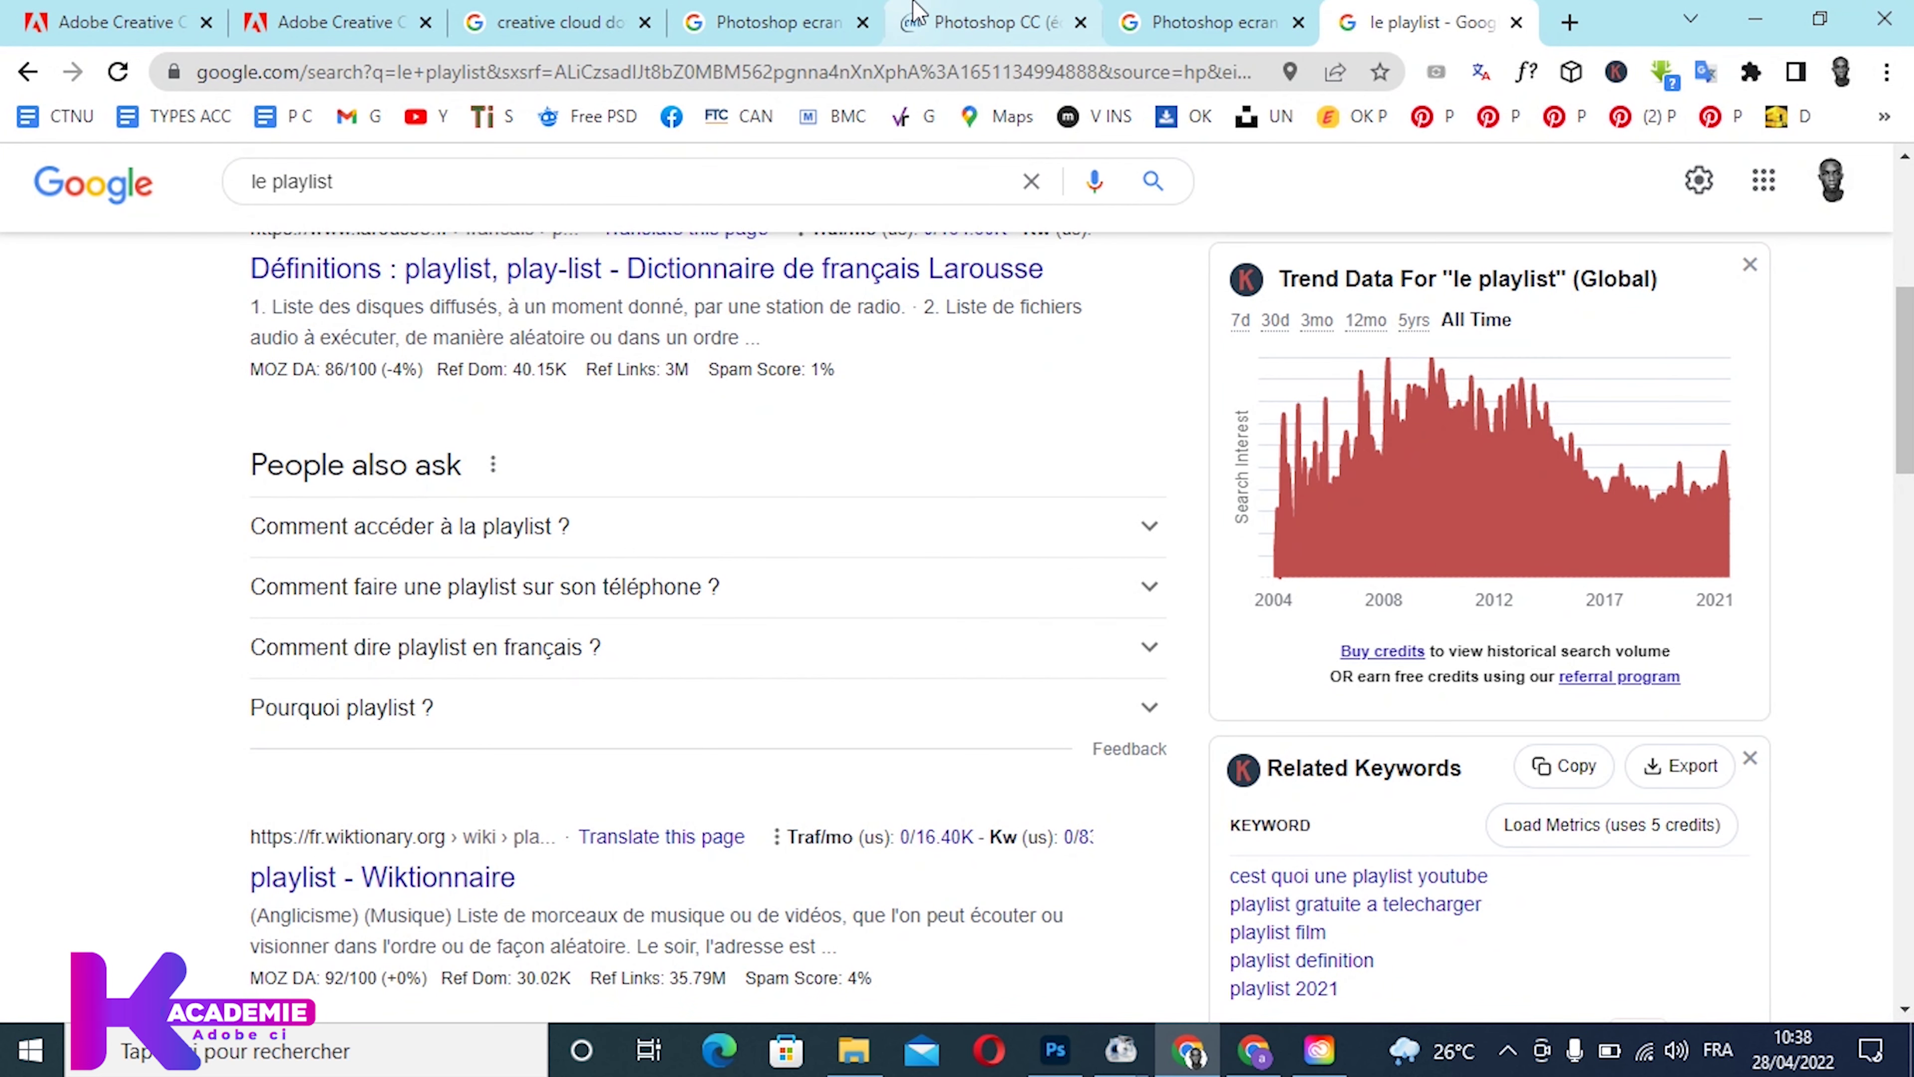
left_click(988, 22)
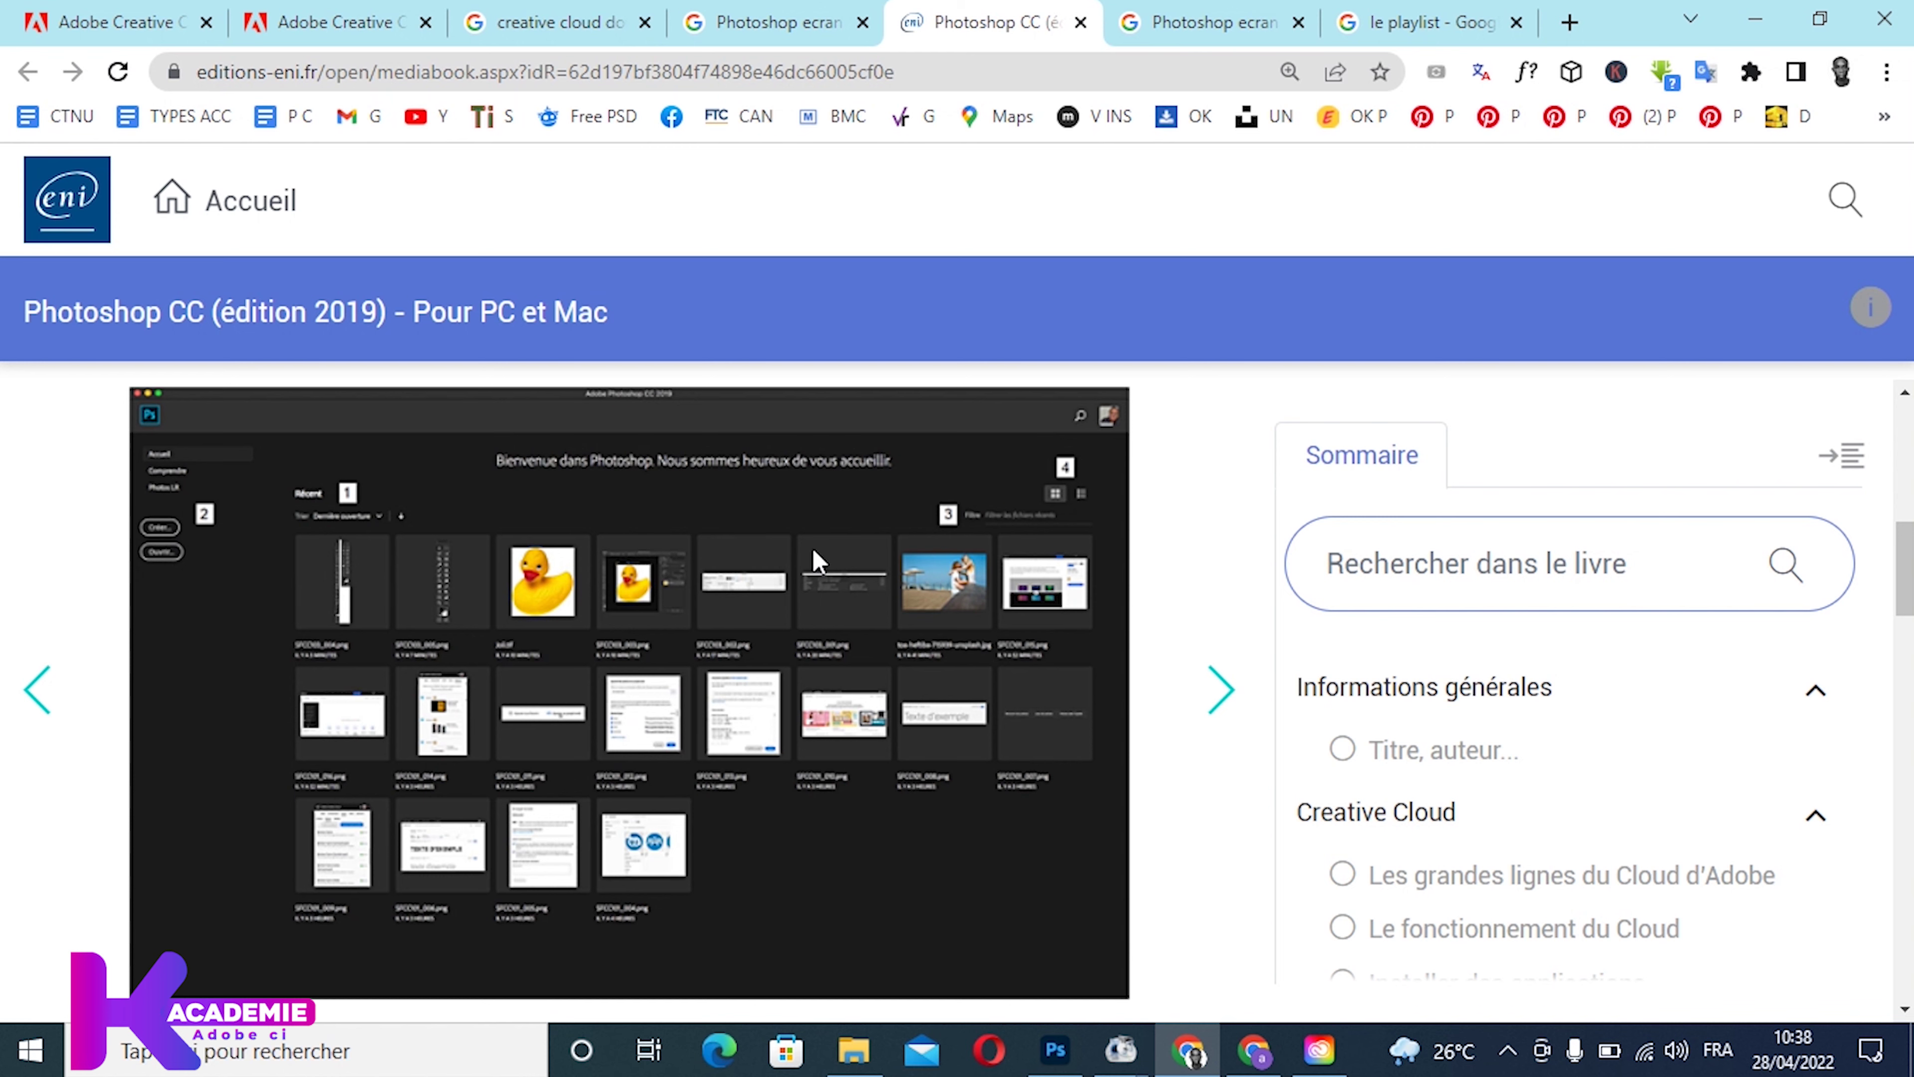
left_click(1207, 10)
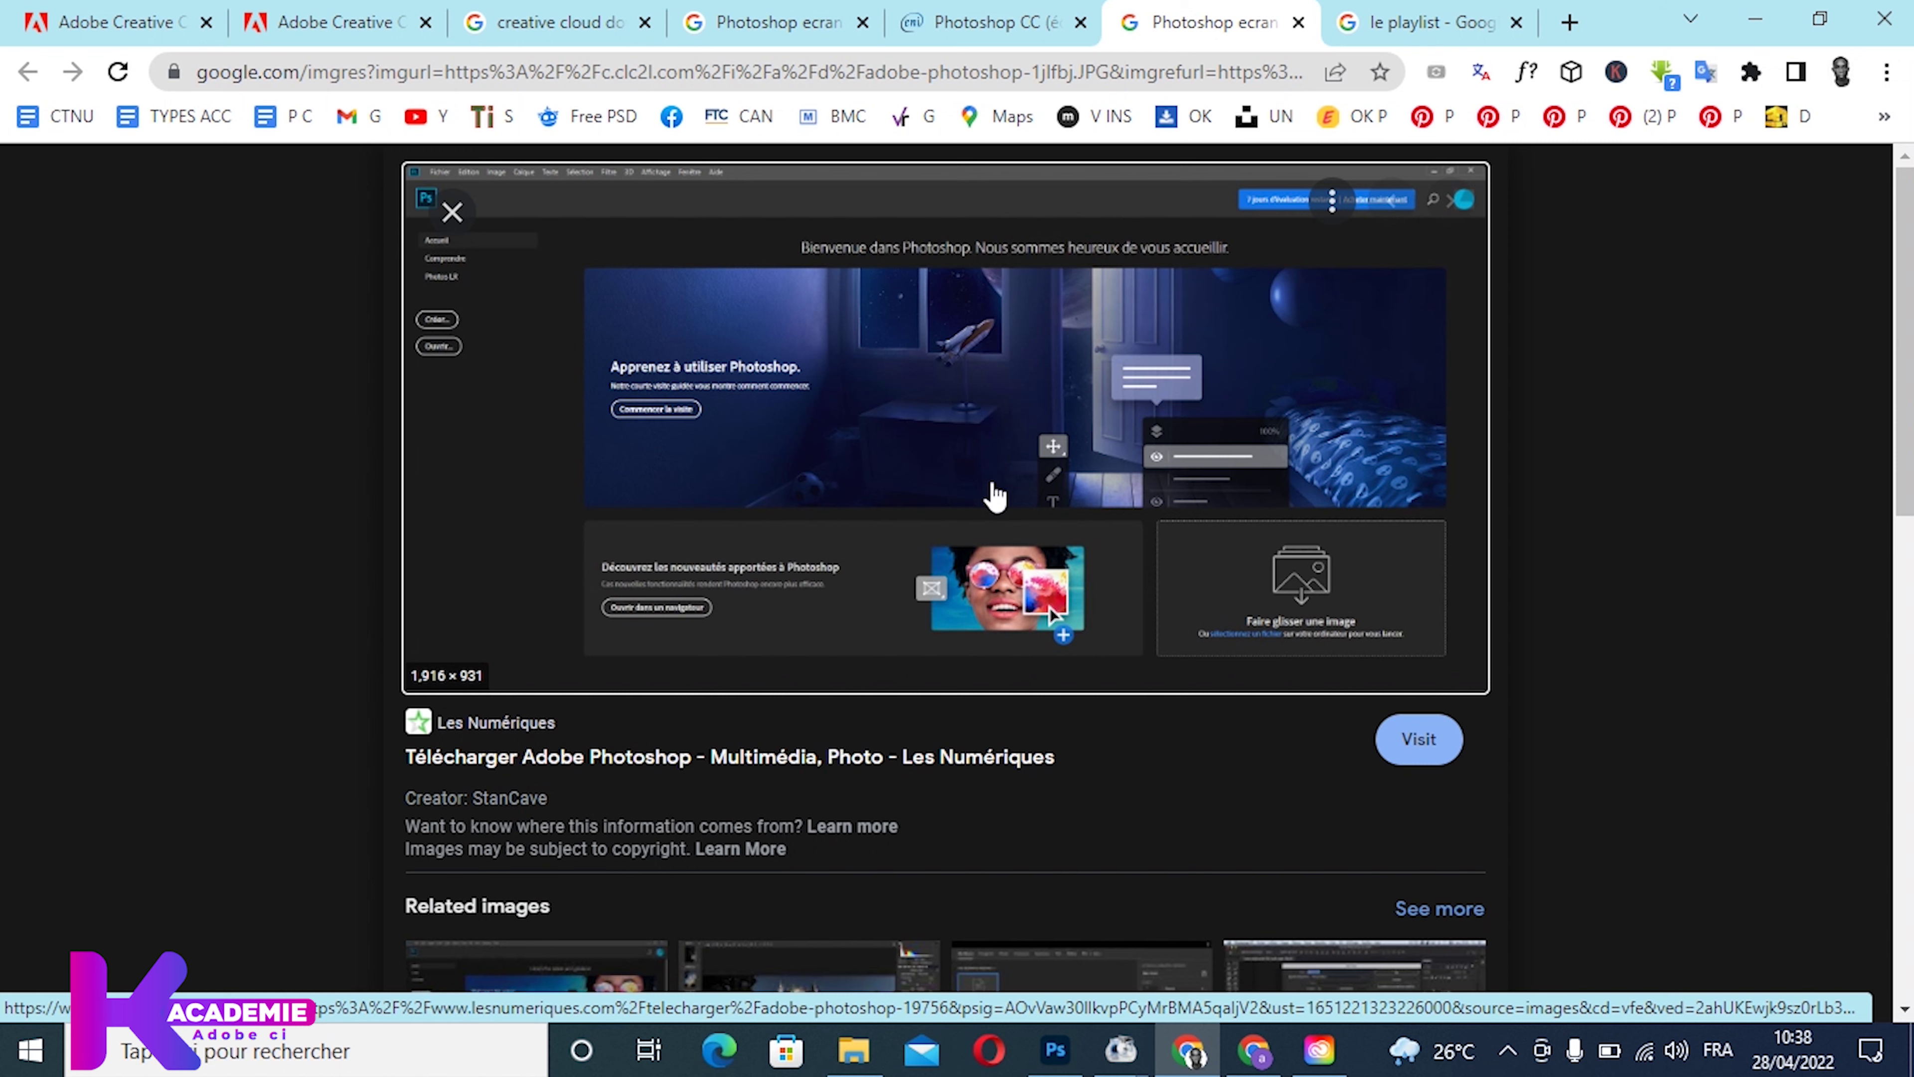
left_click(972, 22)
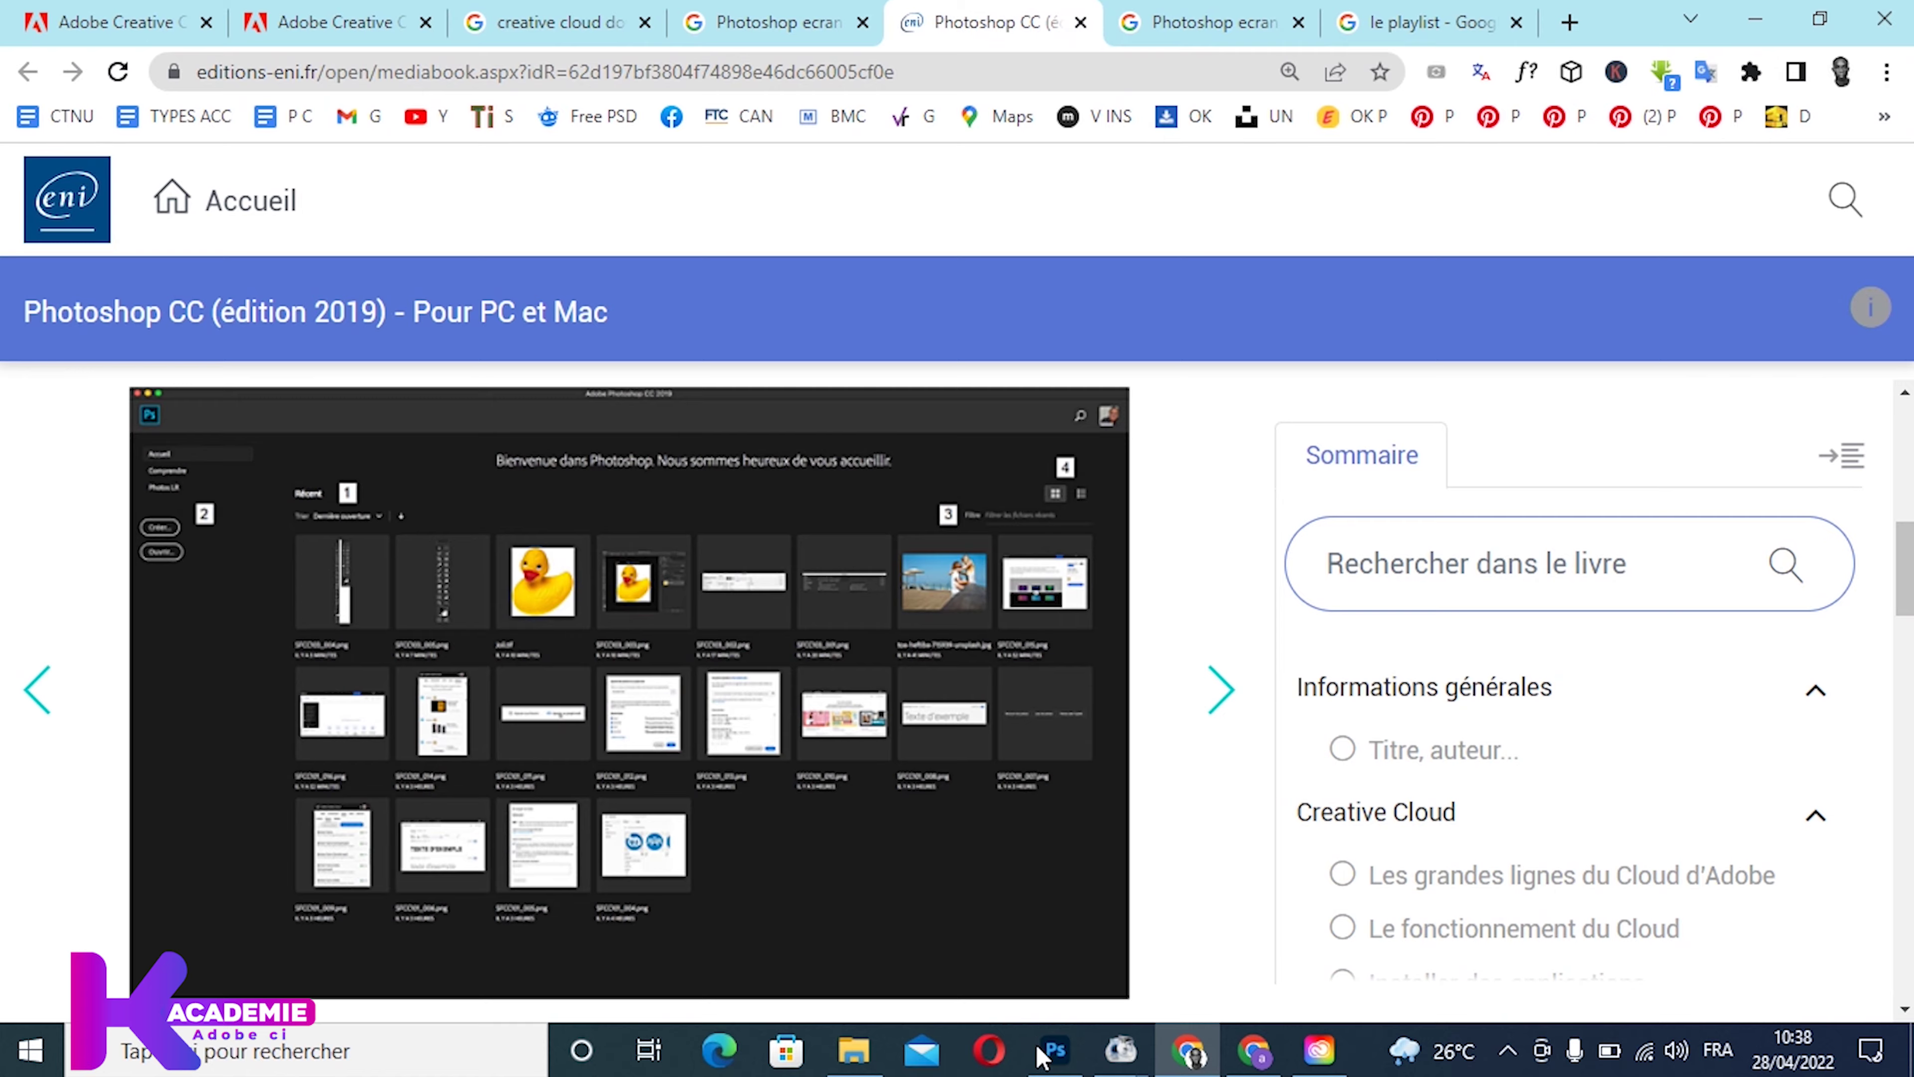
Step: Bring Photoshop forward and browse the Récent thumbnails, like COVER TEXTE_2.psd, to the bottom and back
left_click(1055, 1051)
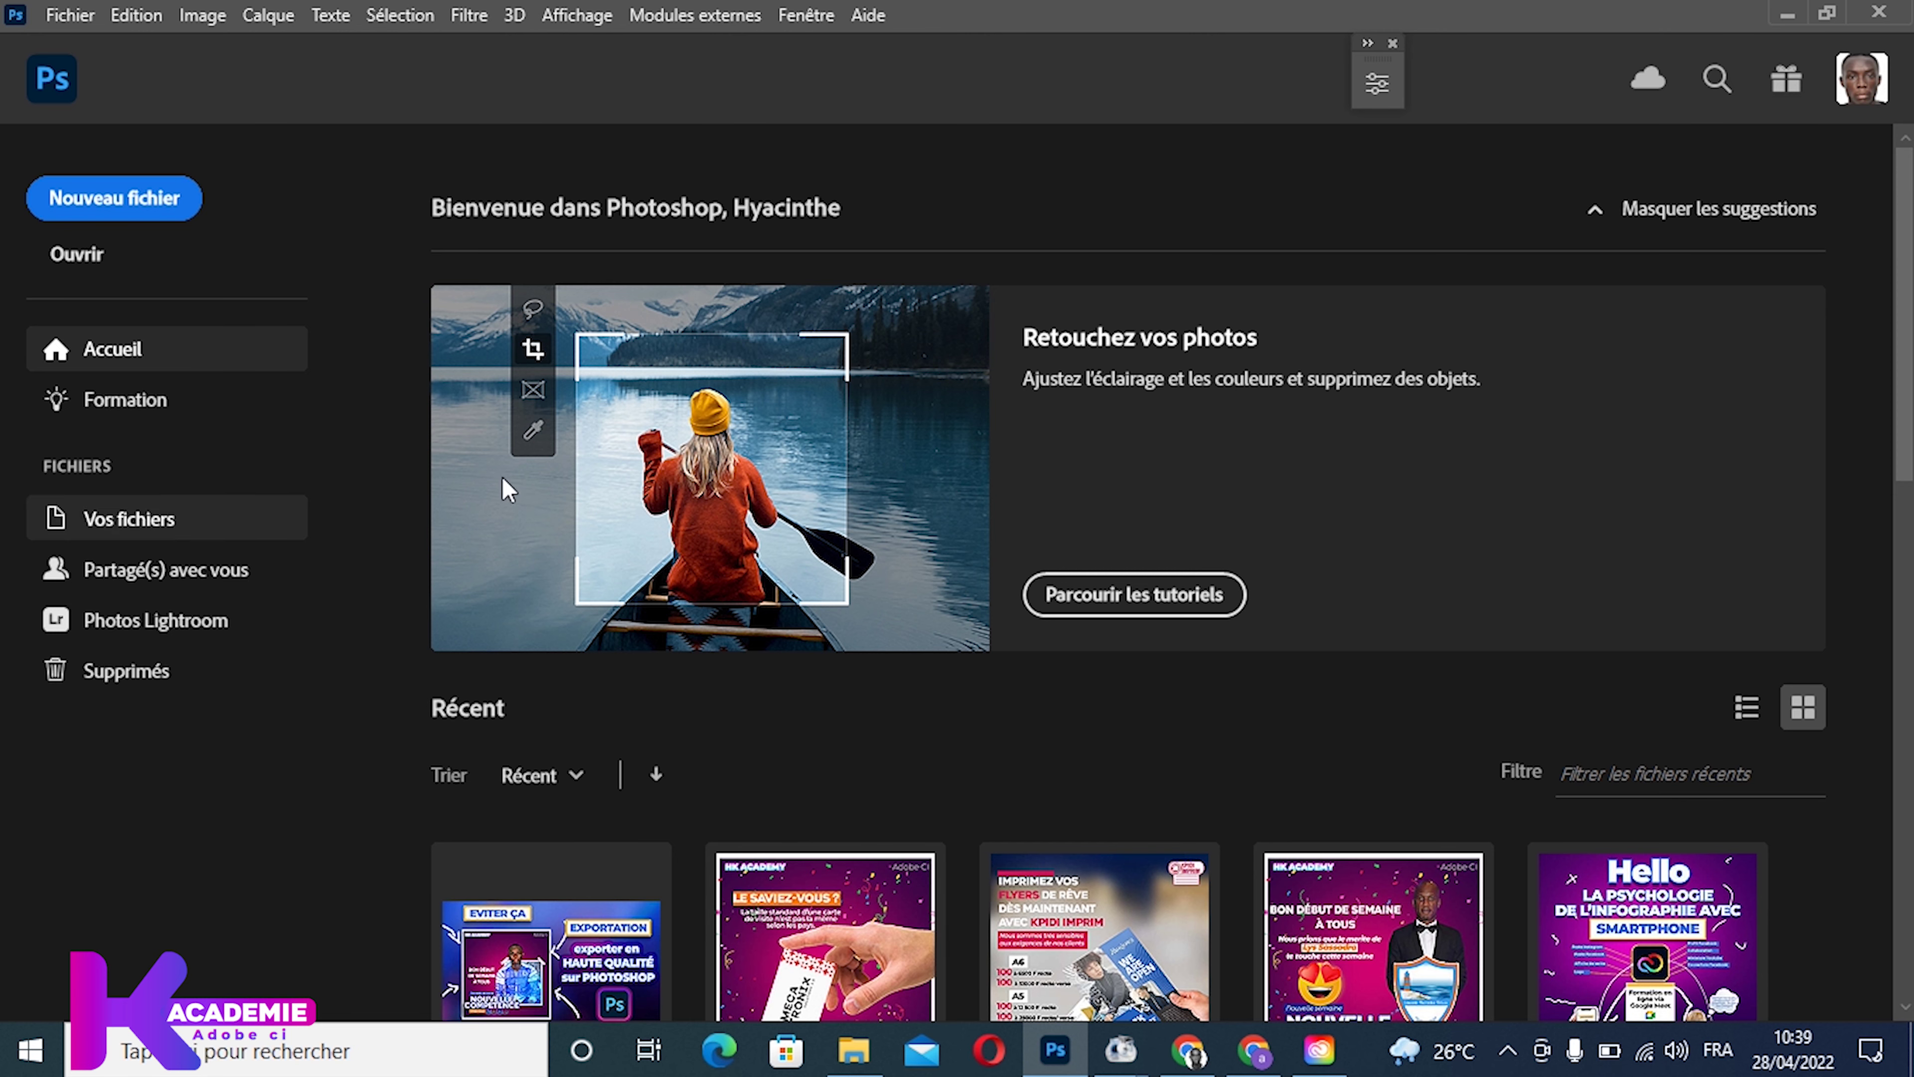
scroll(673, 558, "down", 2)
scroll(673, 558, "down", 2)
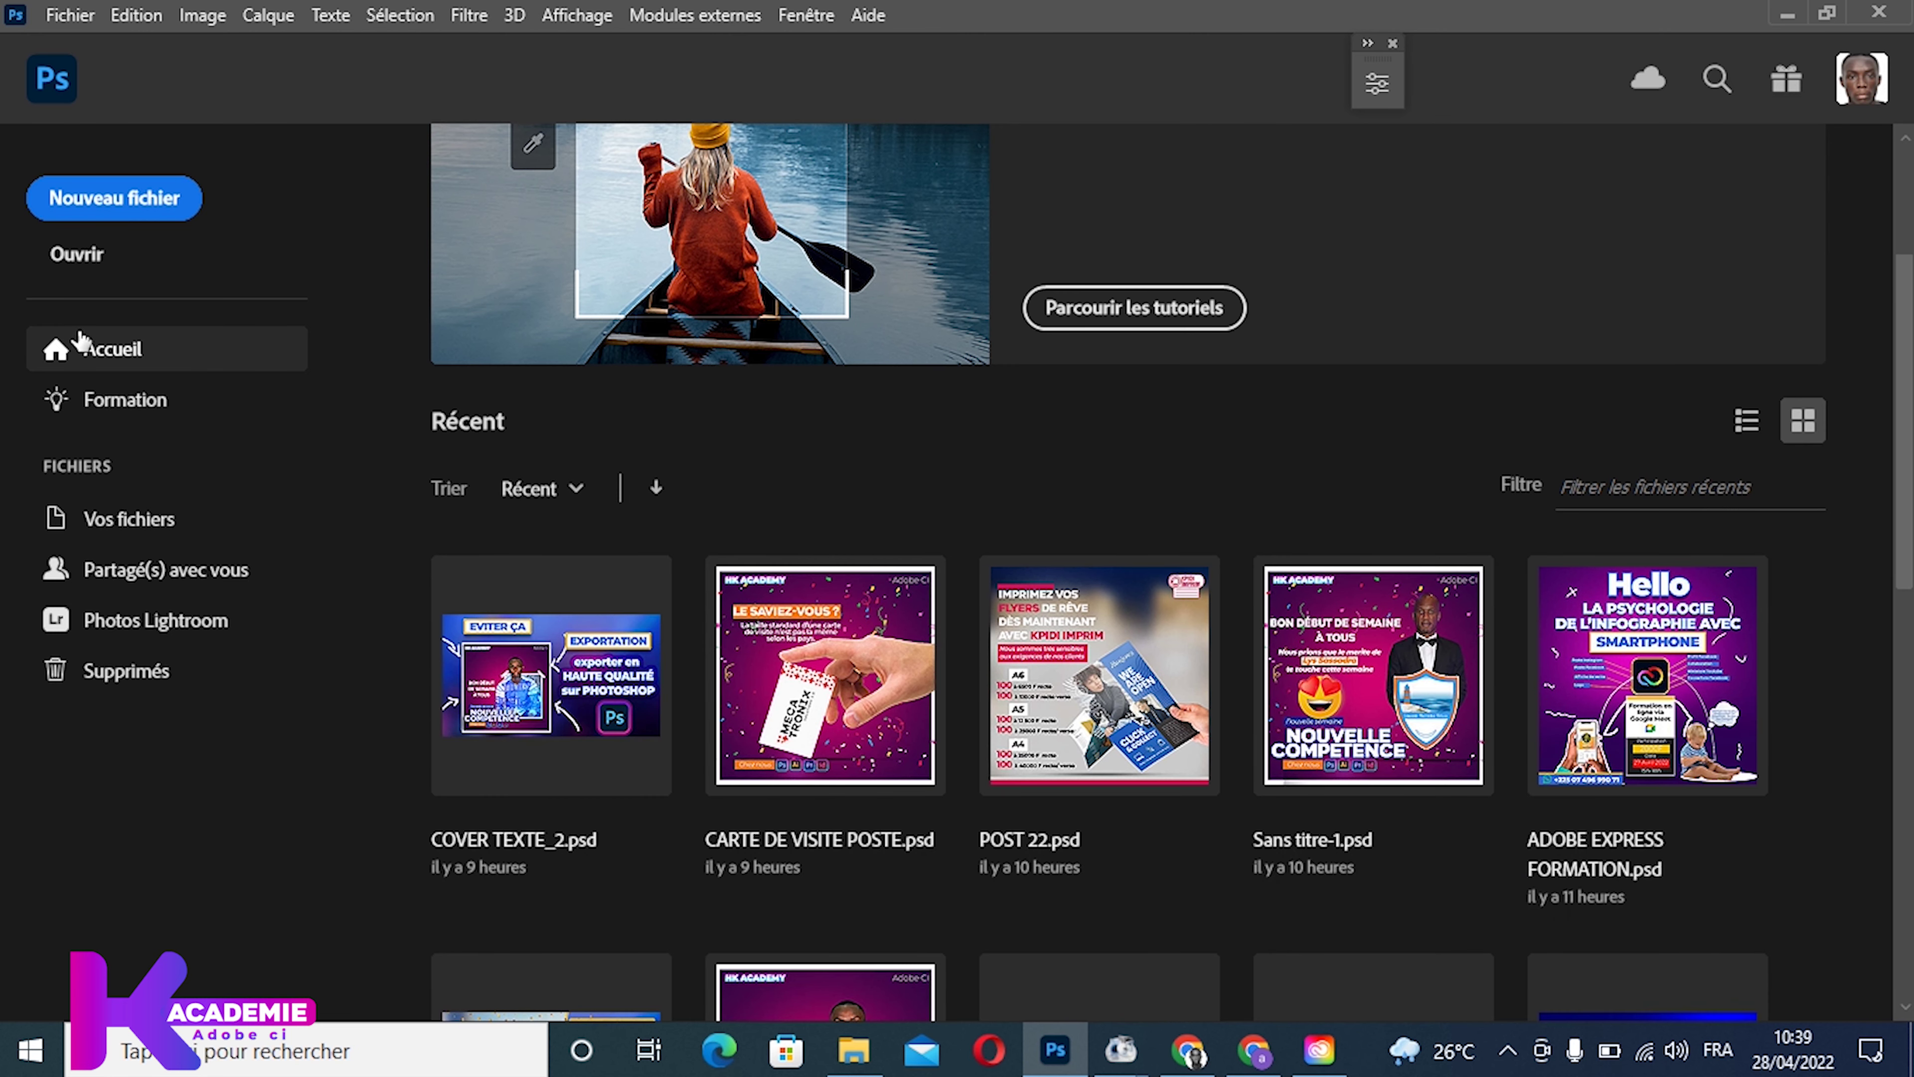
scroll(744, 332, "up", 4)
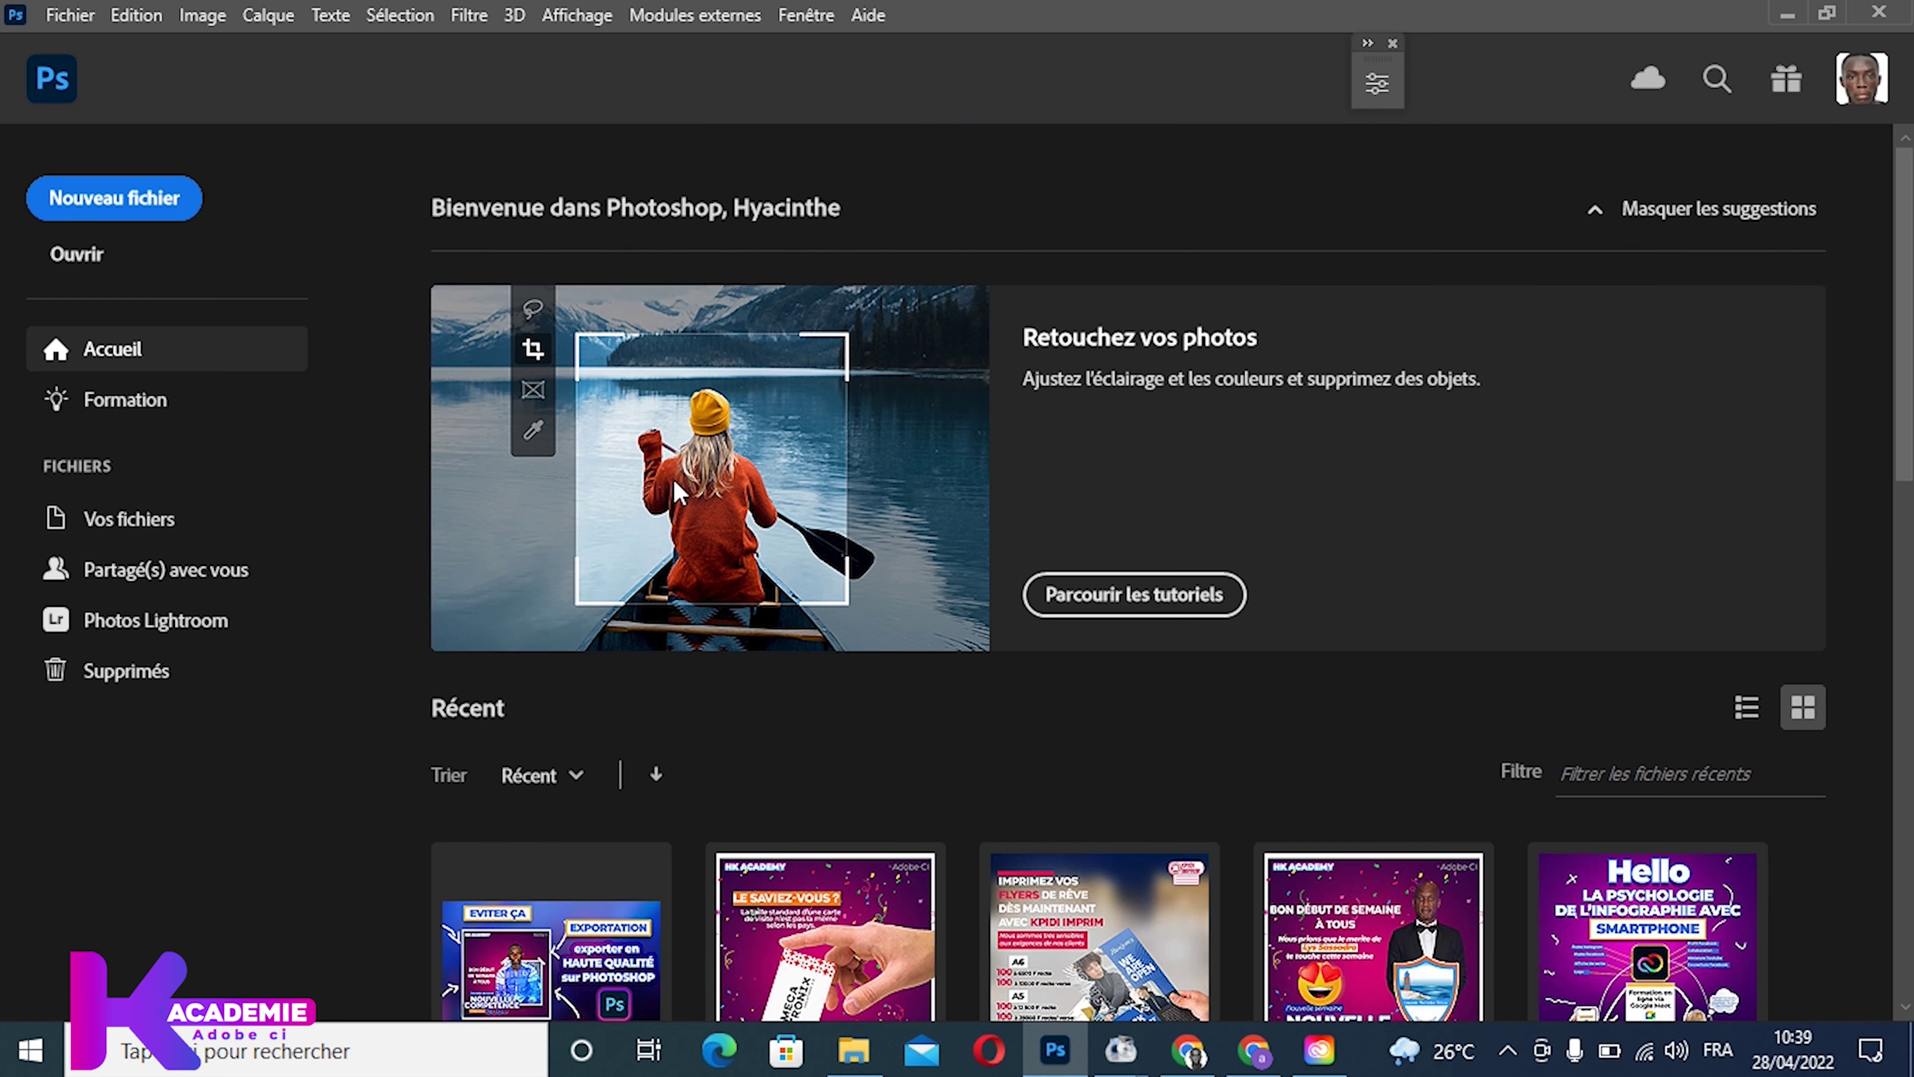
scroll(994, 725, "down", 4)
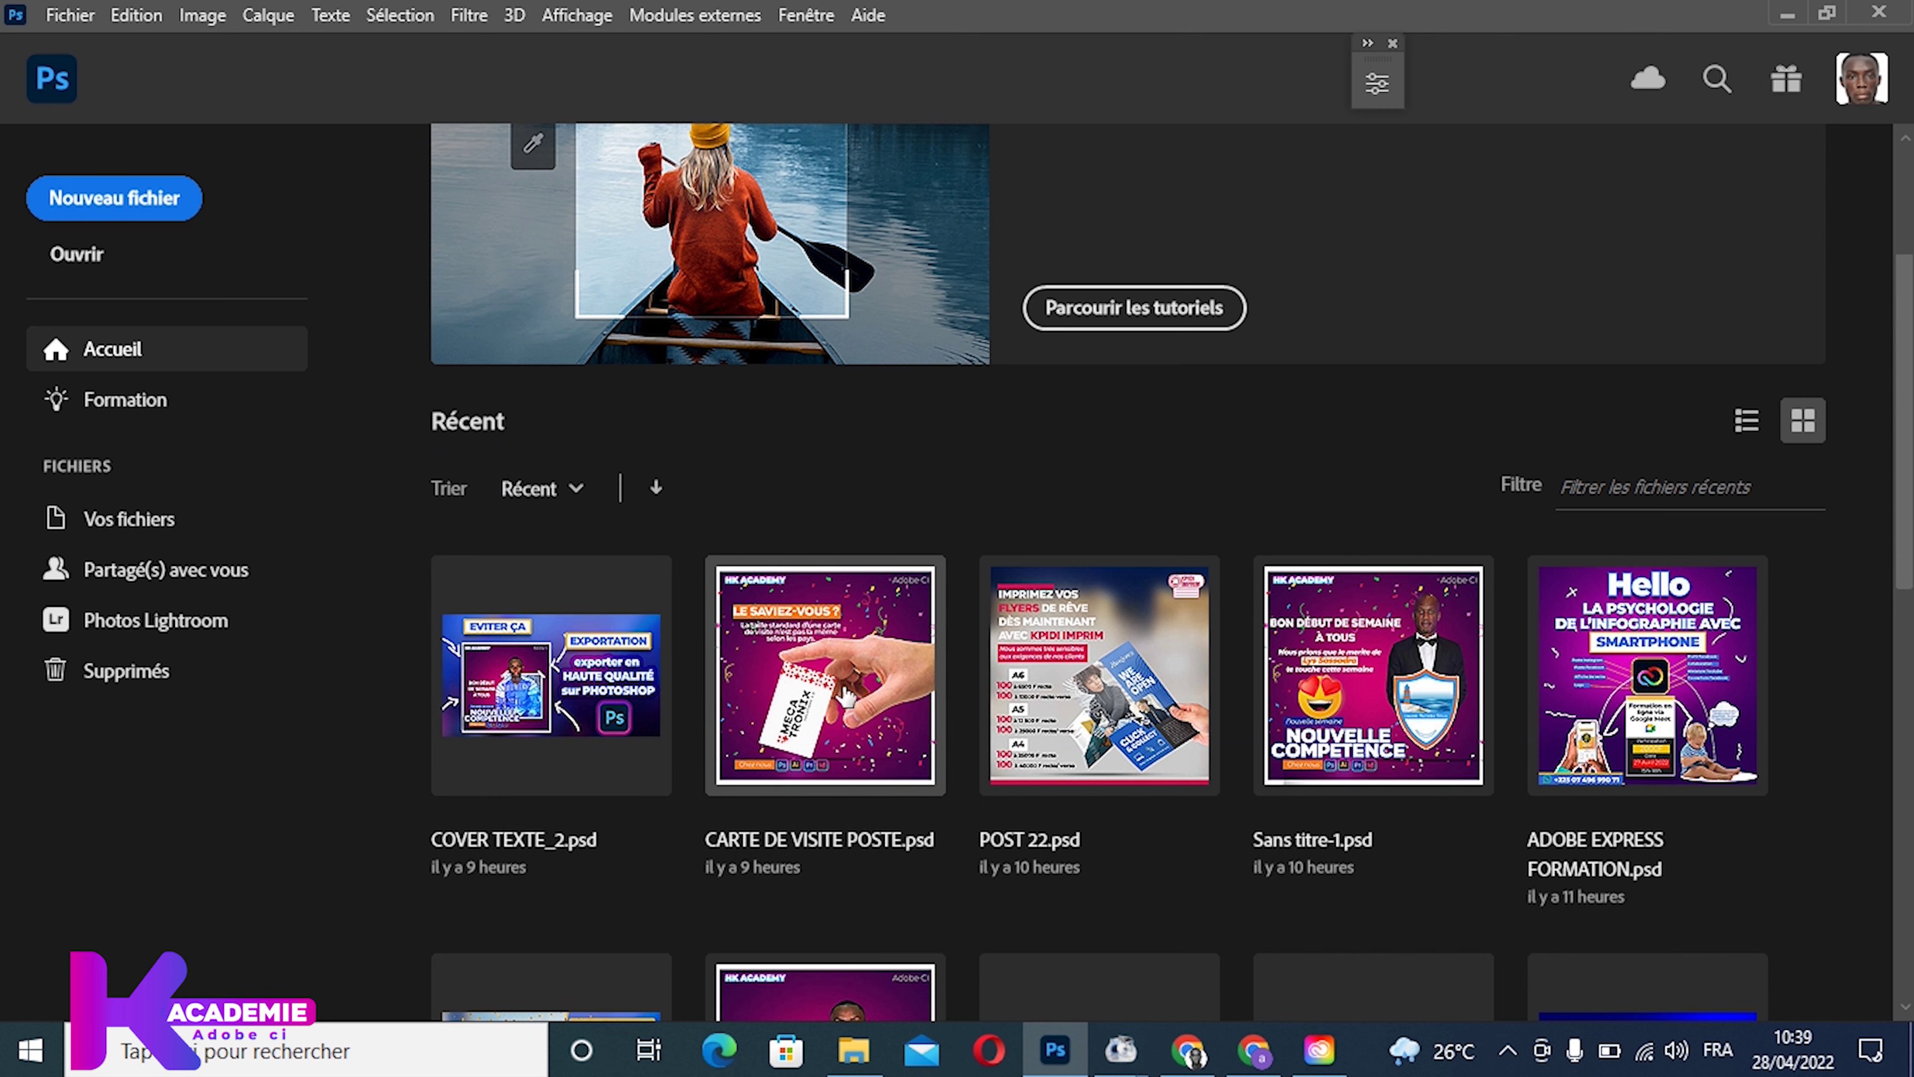
scroll(854, 694, "down", 2)
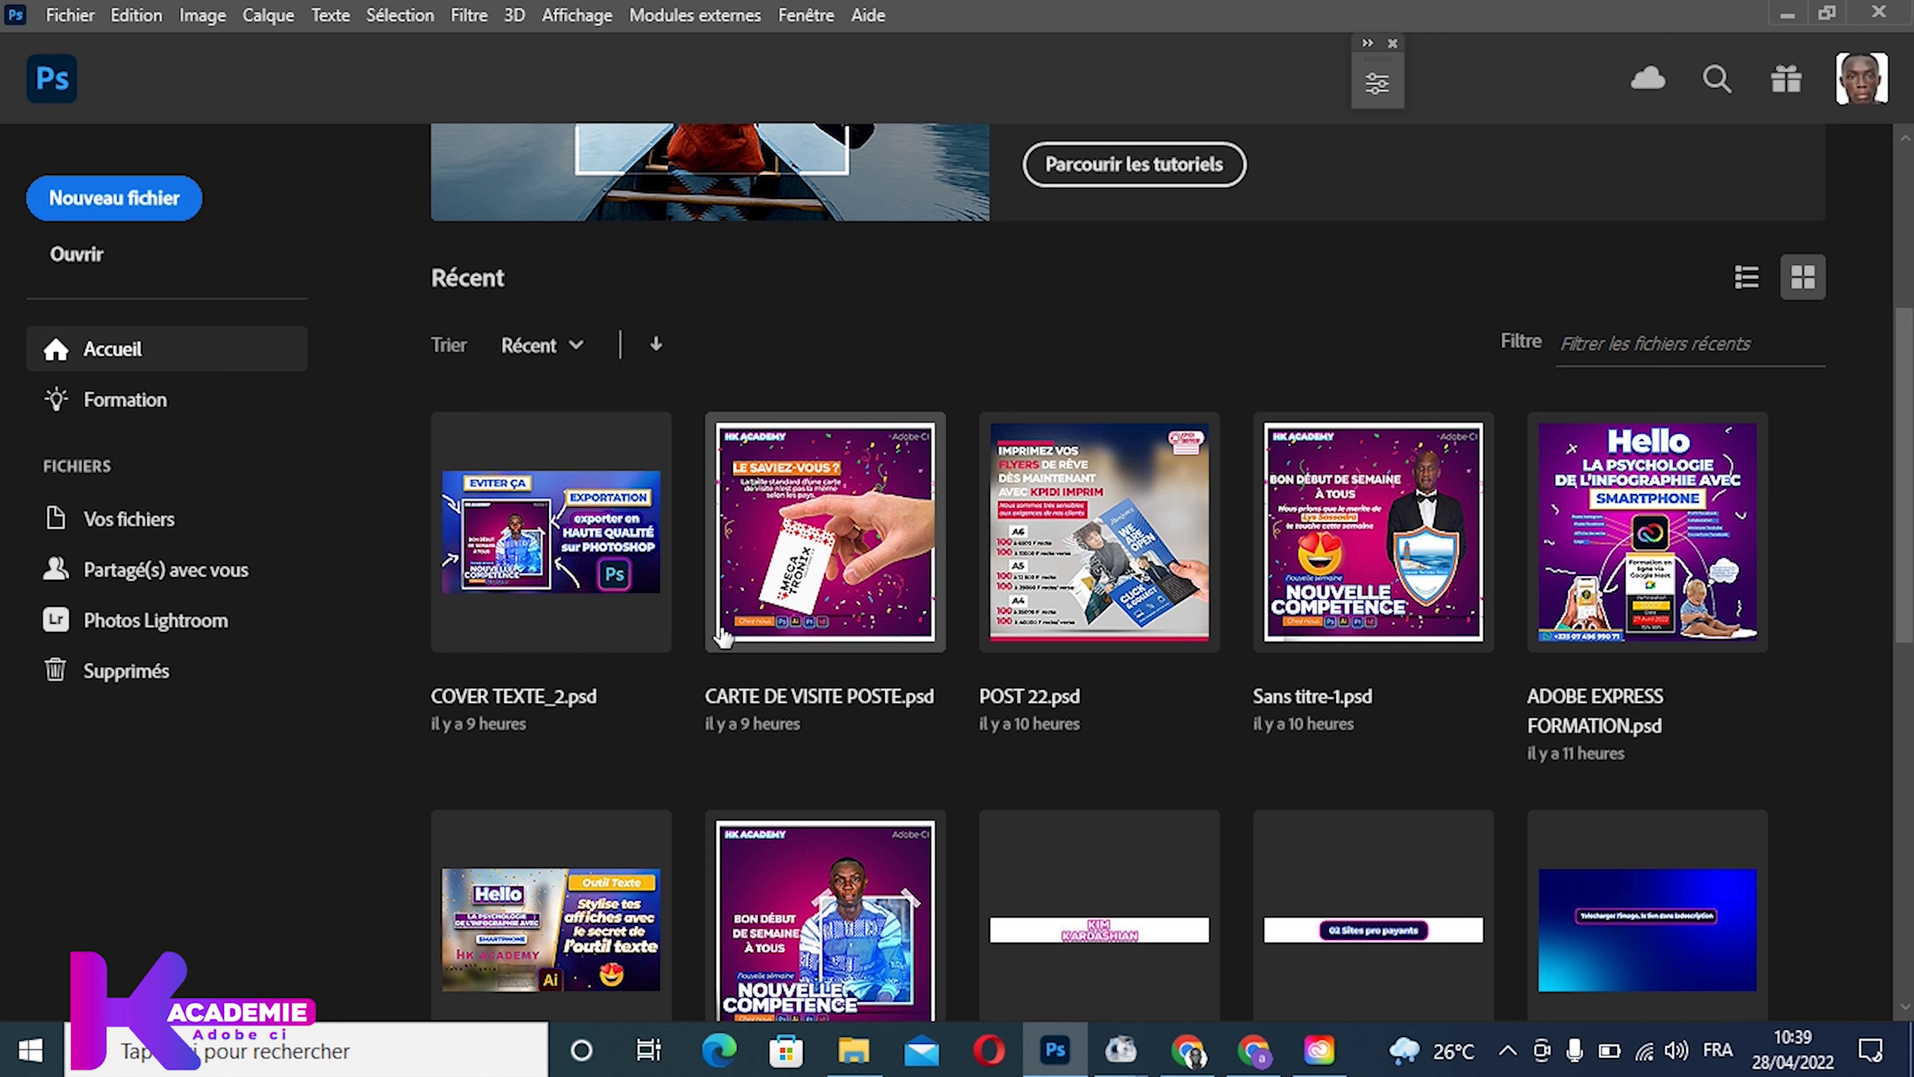
scroll(885, 684, "down", 2)
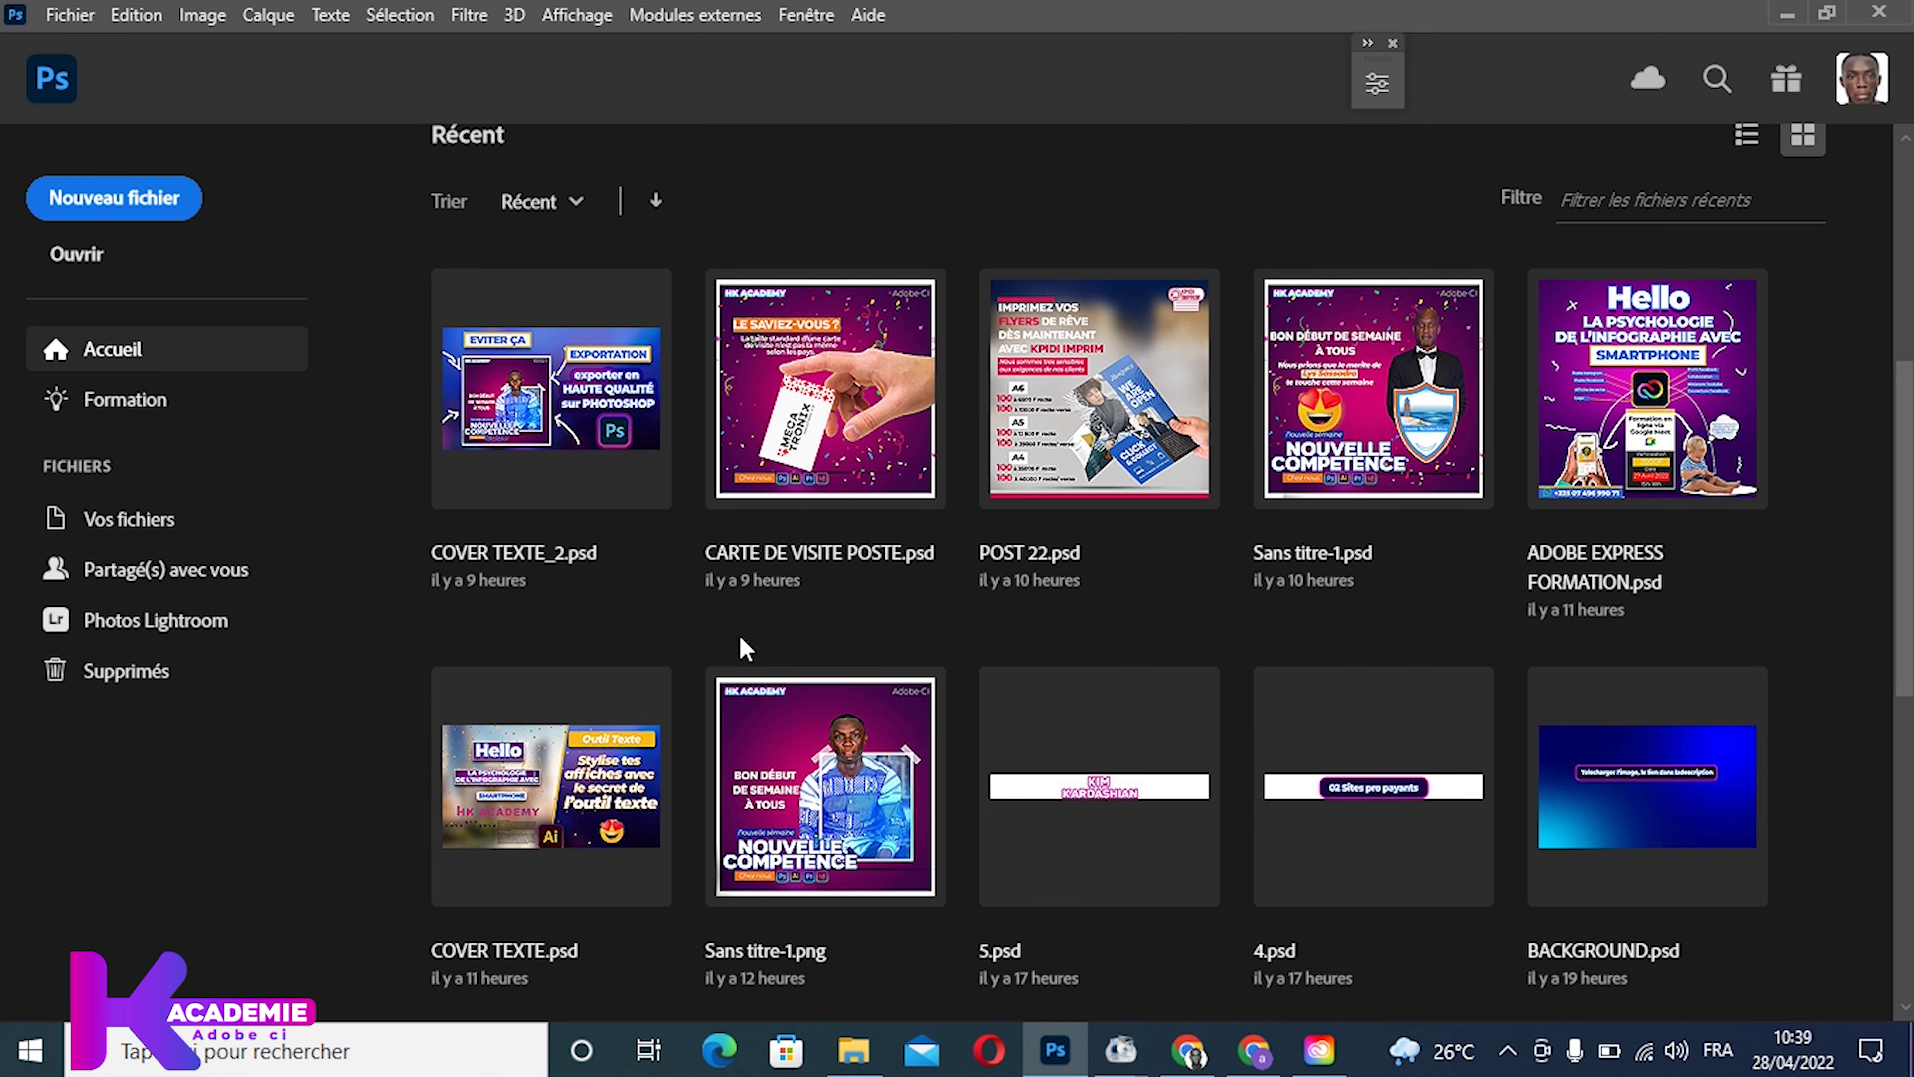
scroll(773, 646, "up", 2)
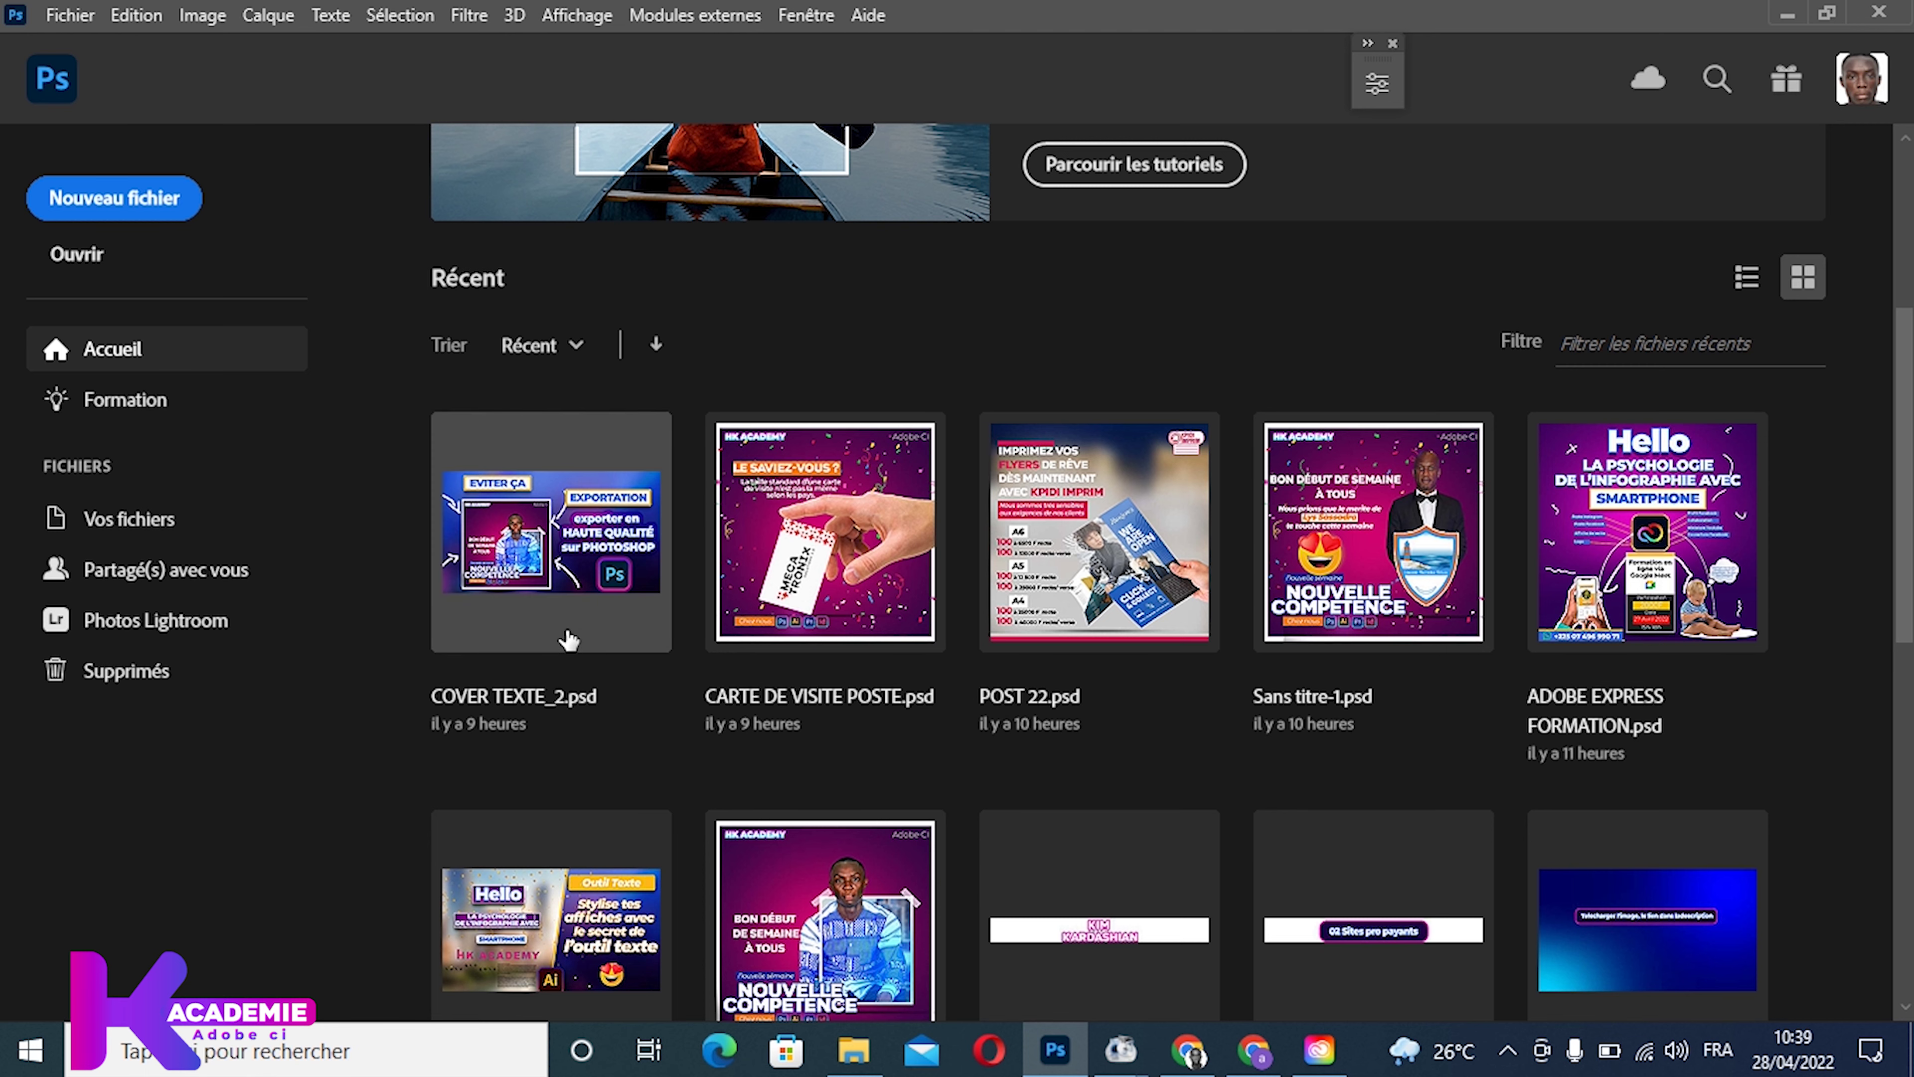
scroll(678, 678, "down", 2)
scroll(833, 843, "down", 5)
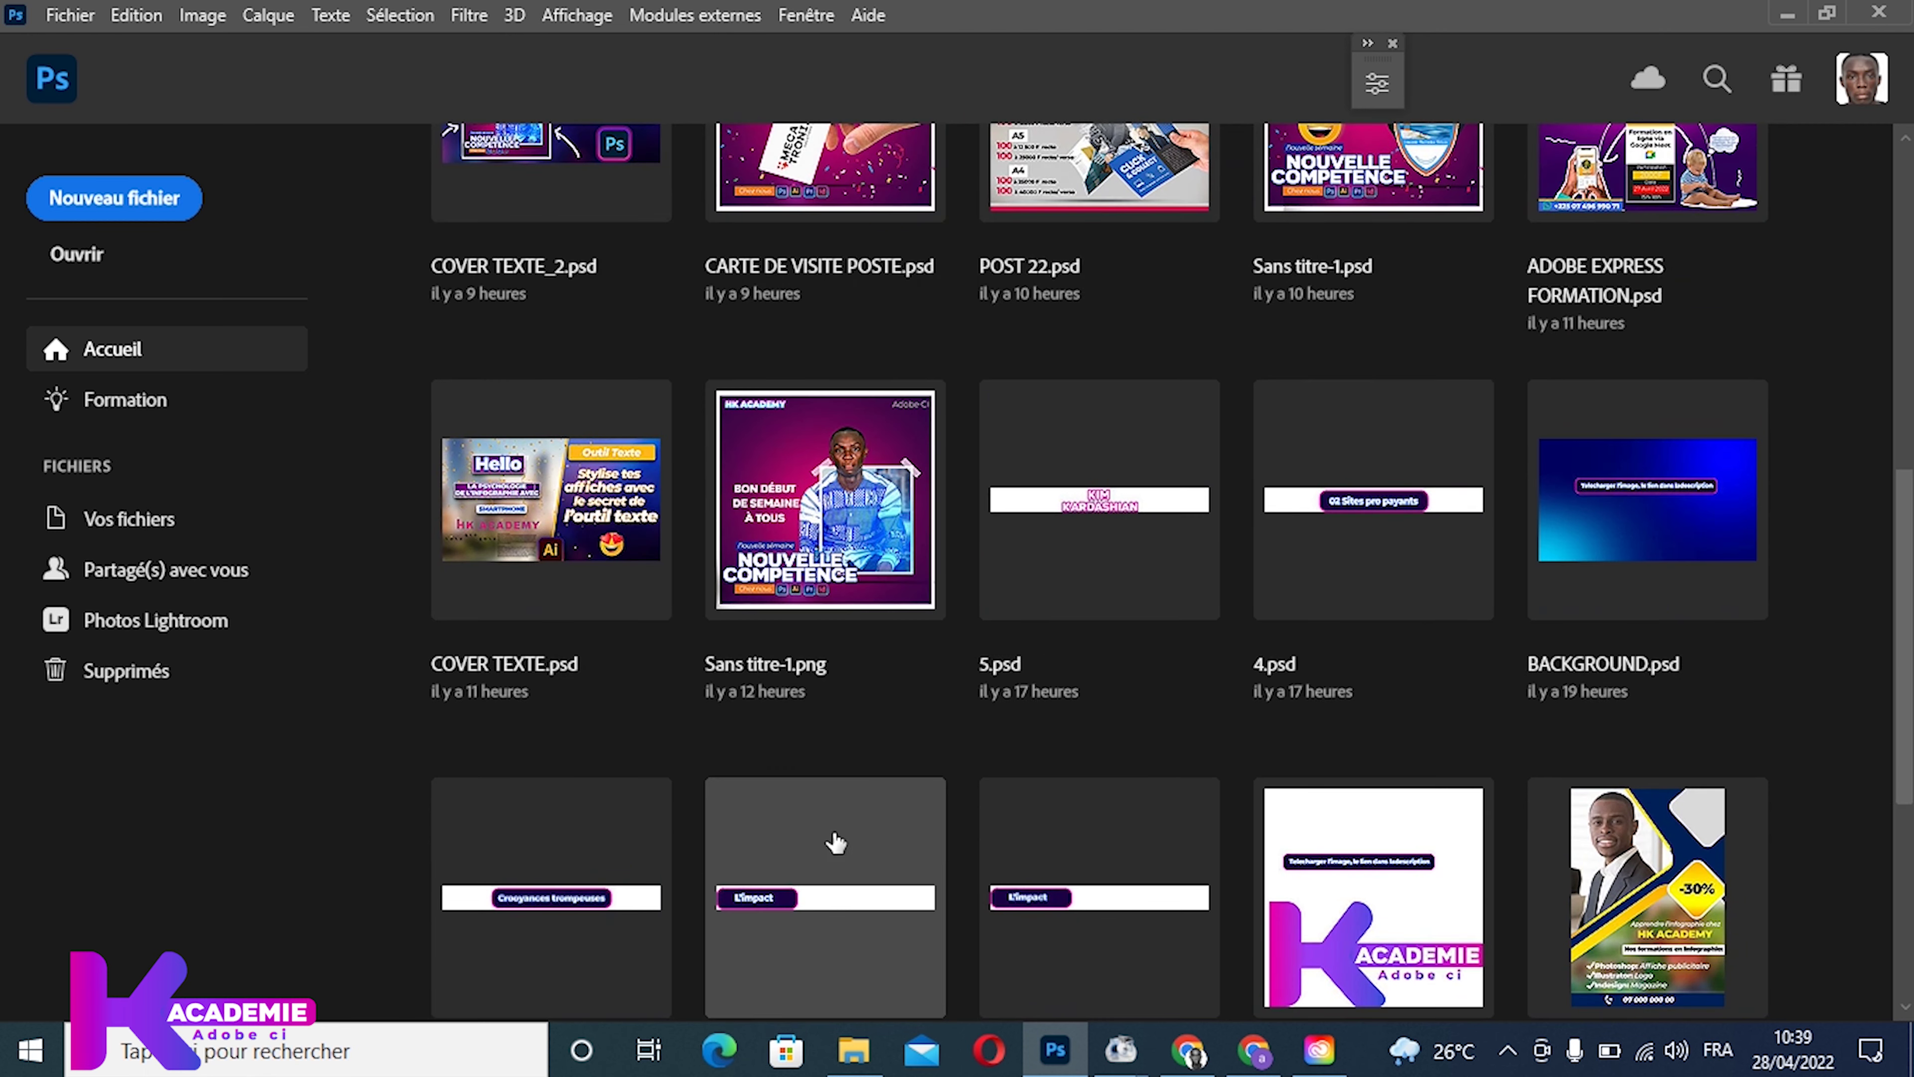
scroll(875, 817, "down", 5)
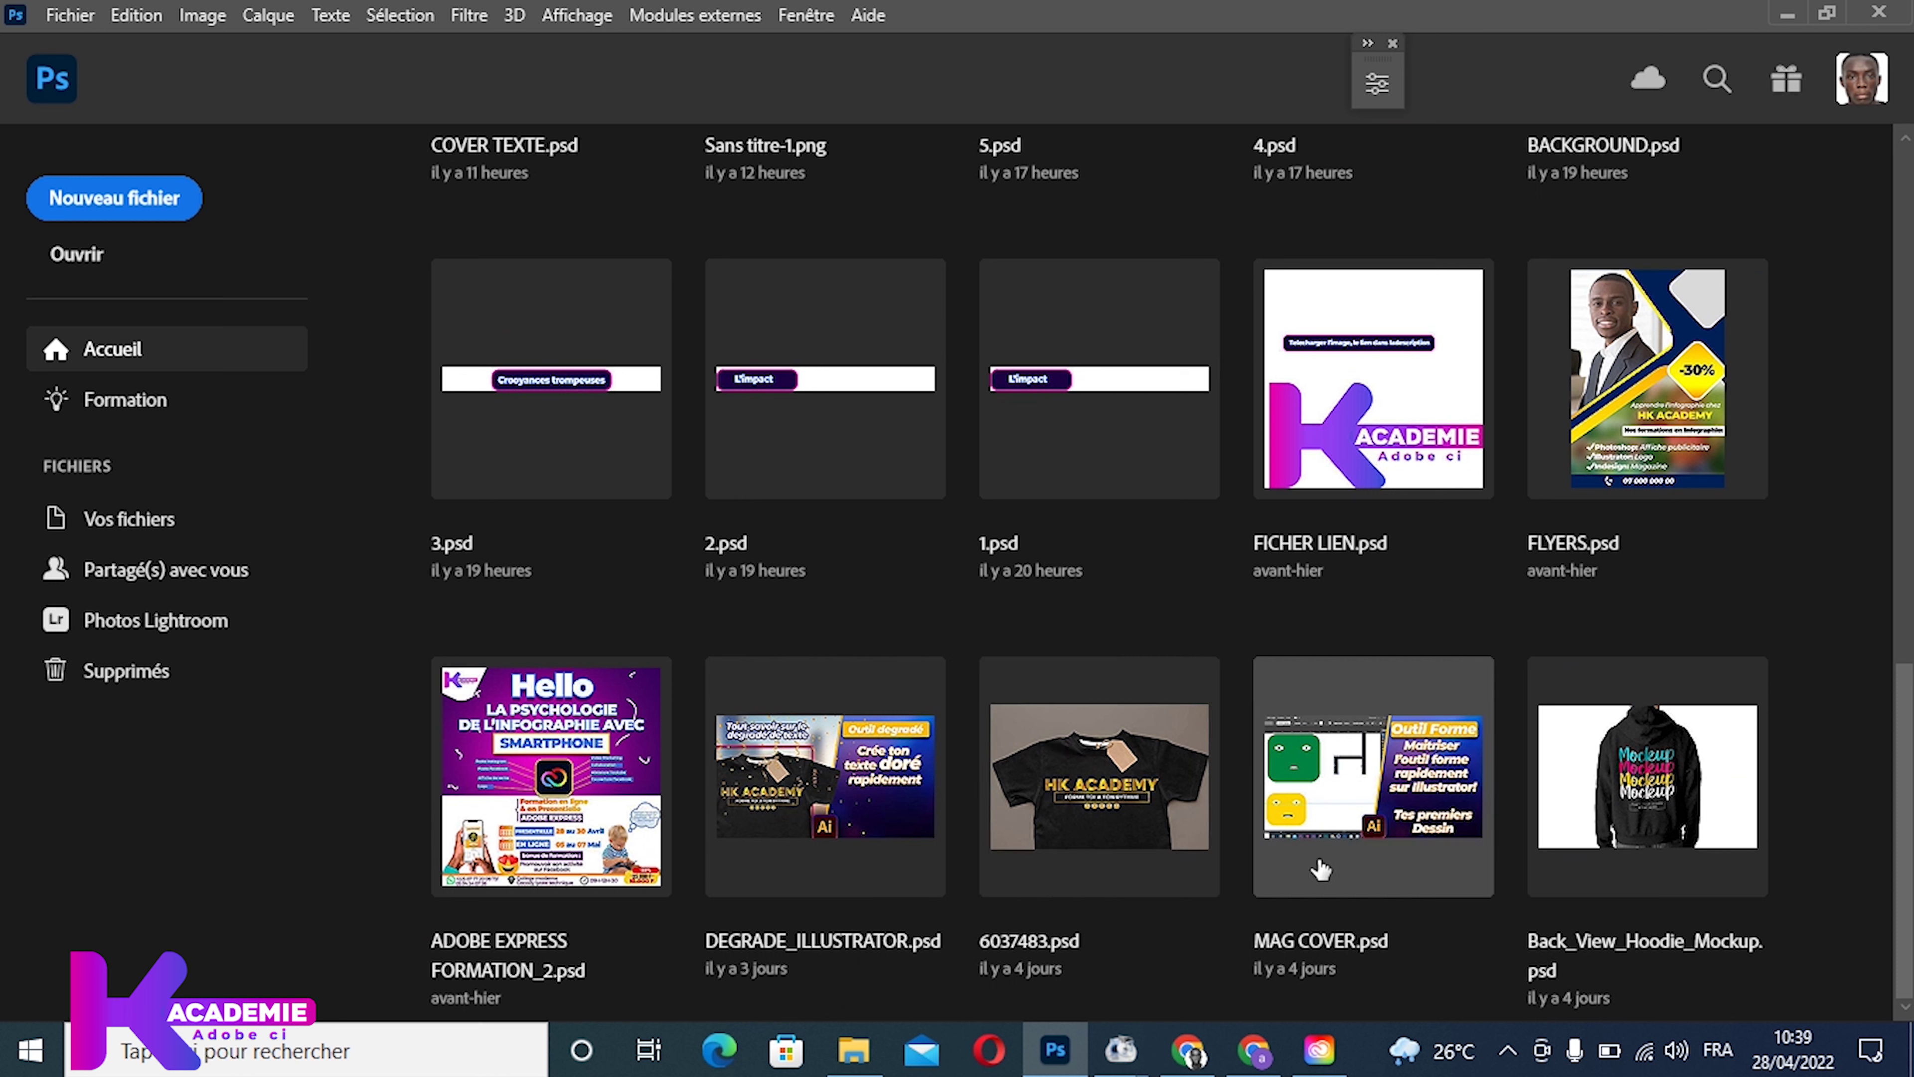
scroll(901, 790, "up", 10)
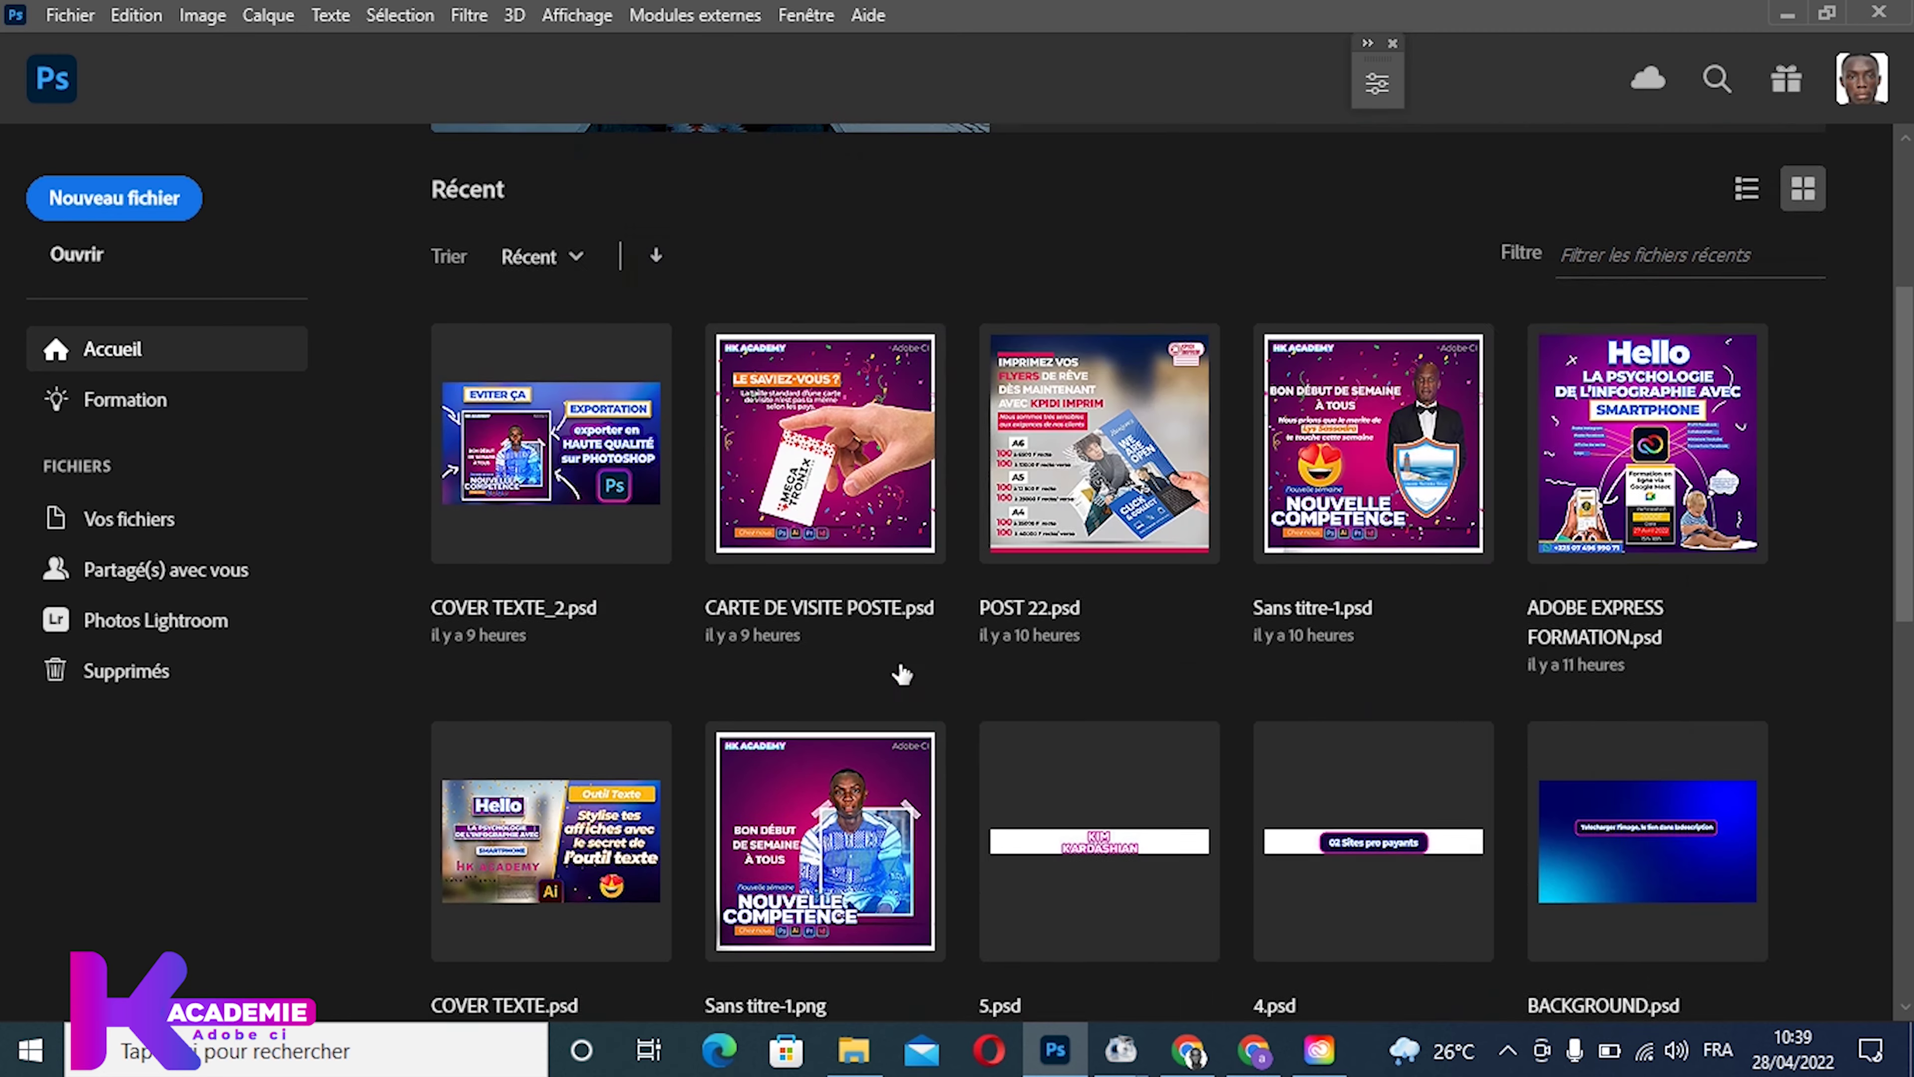
scroll(498, 480, "up", 6)
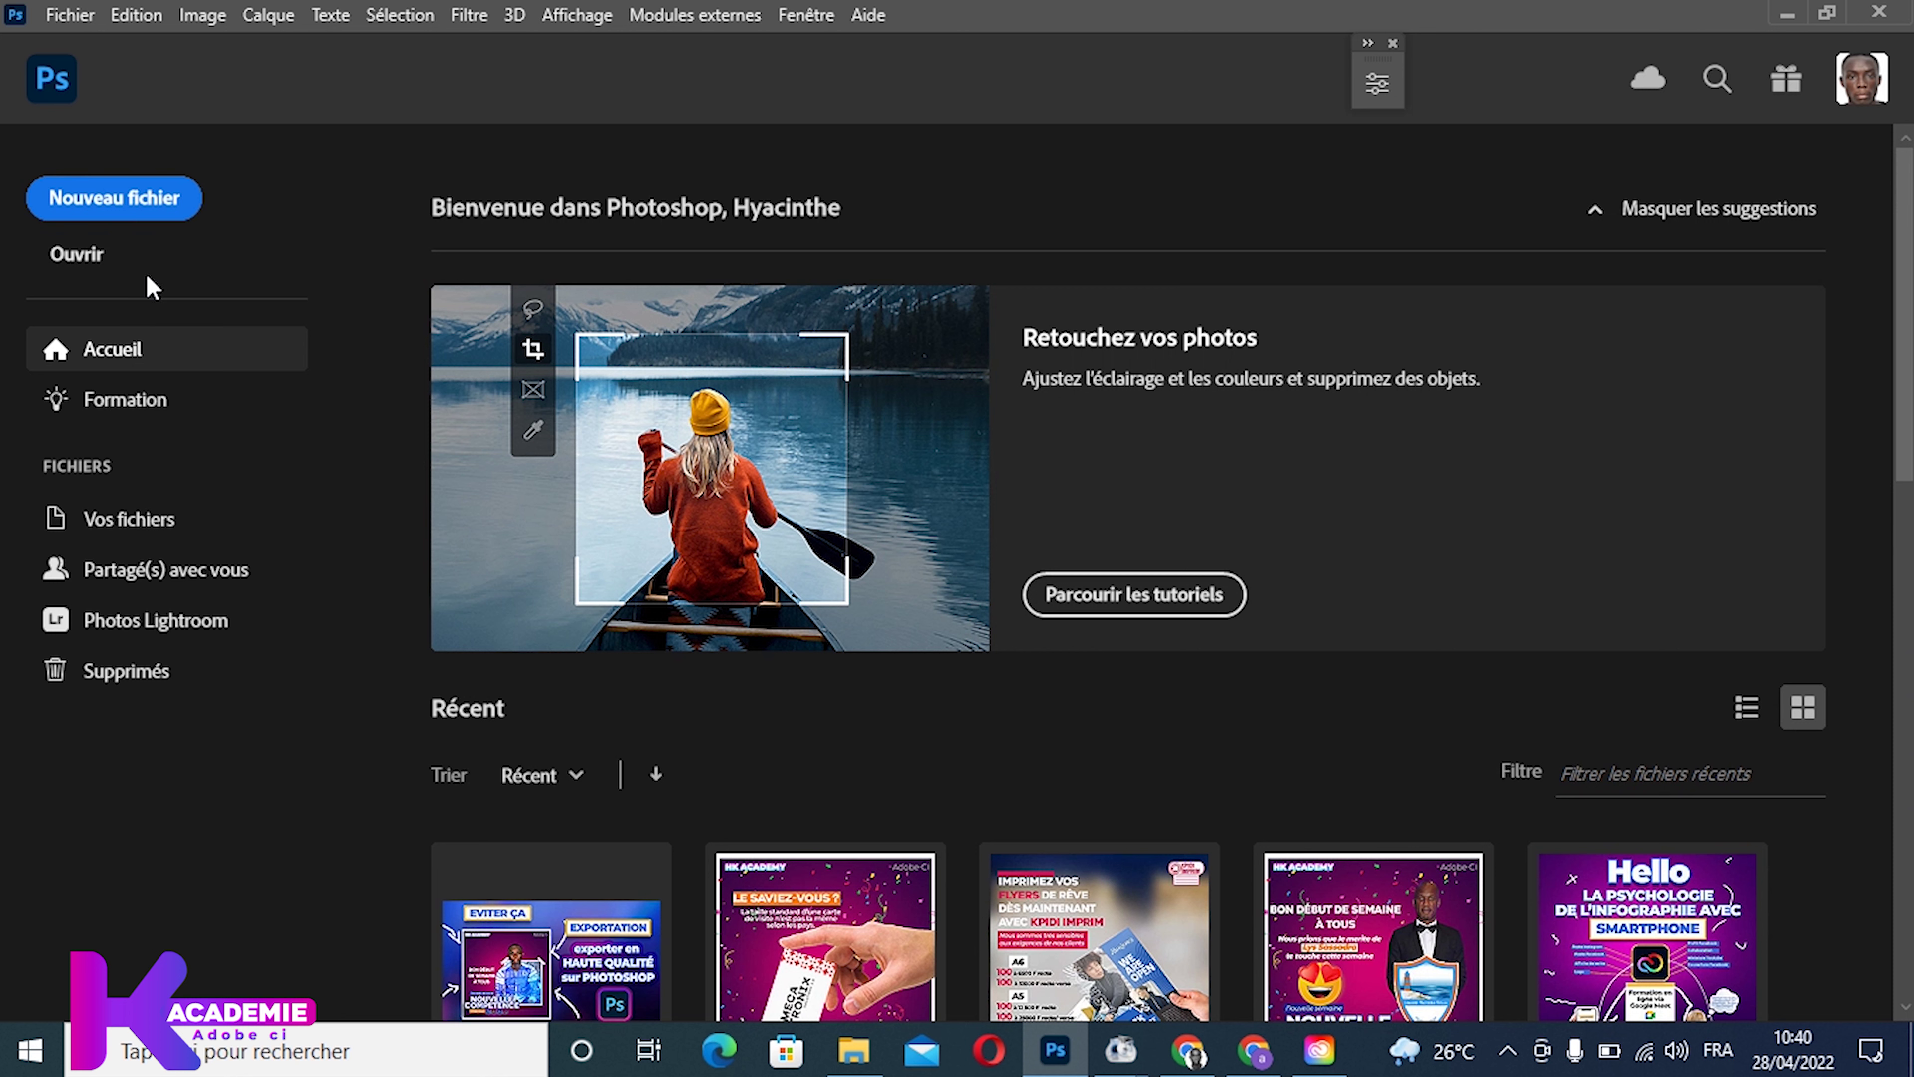
Step: Browse the Formation page's Autres tutoriels down to Utilisation de couleurs and Ajout de texte et de formes
left_click(122, 415)
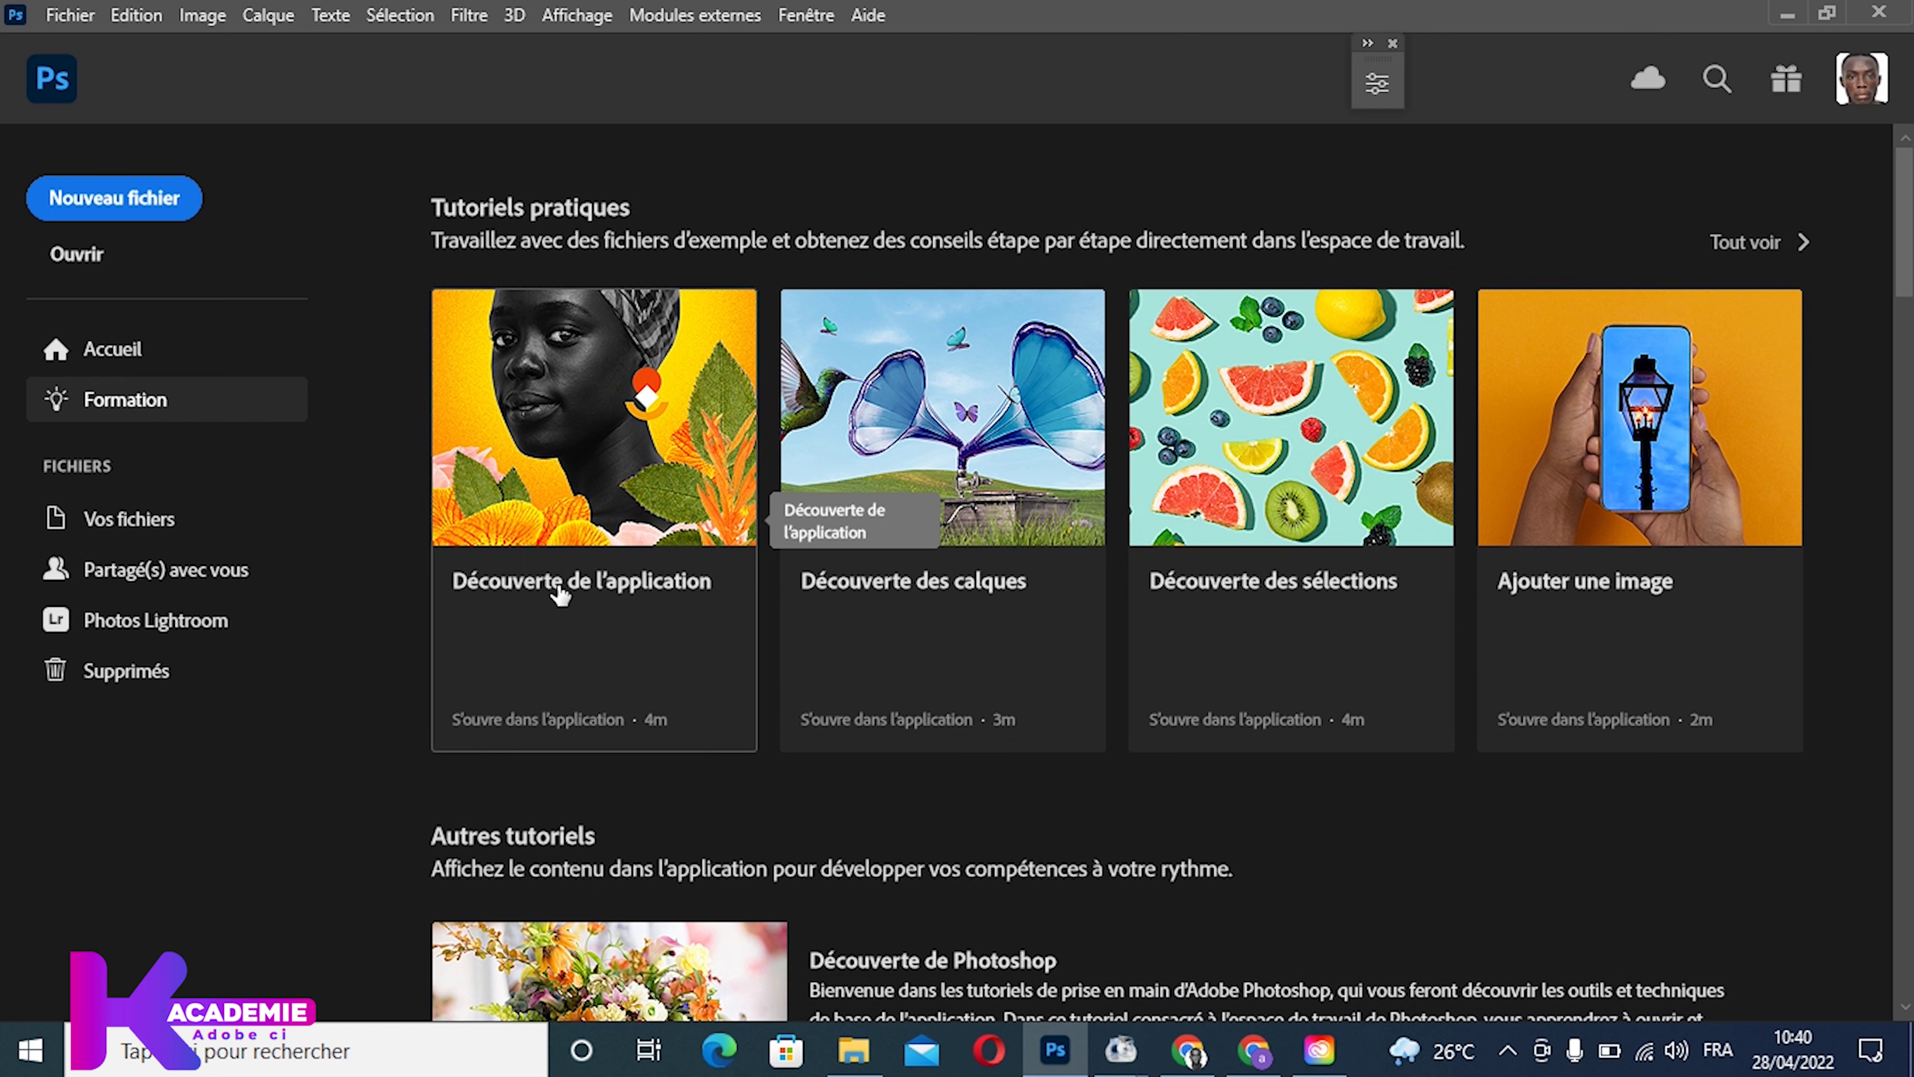
scroll(1144, 671, "down", 3)
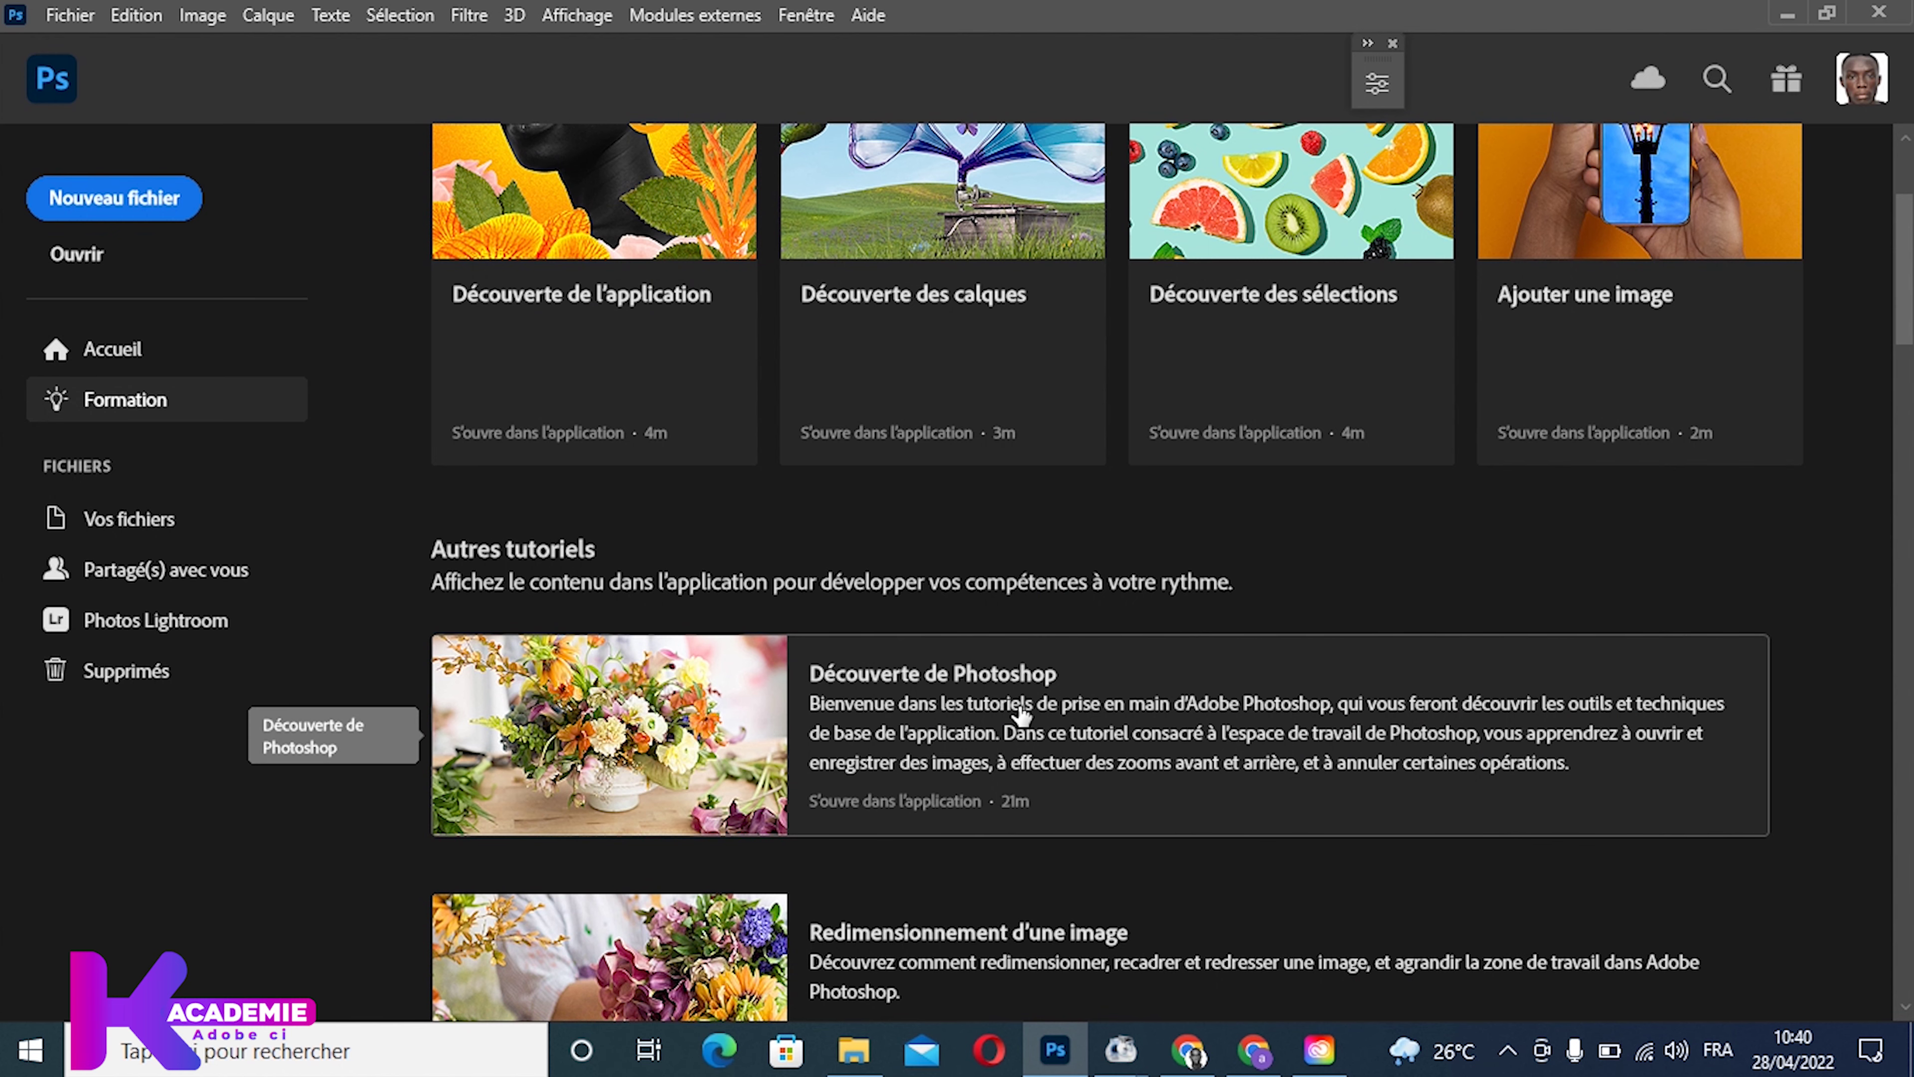
scroll(958, 837, "down", 2)
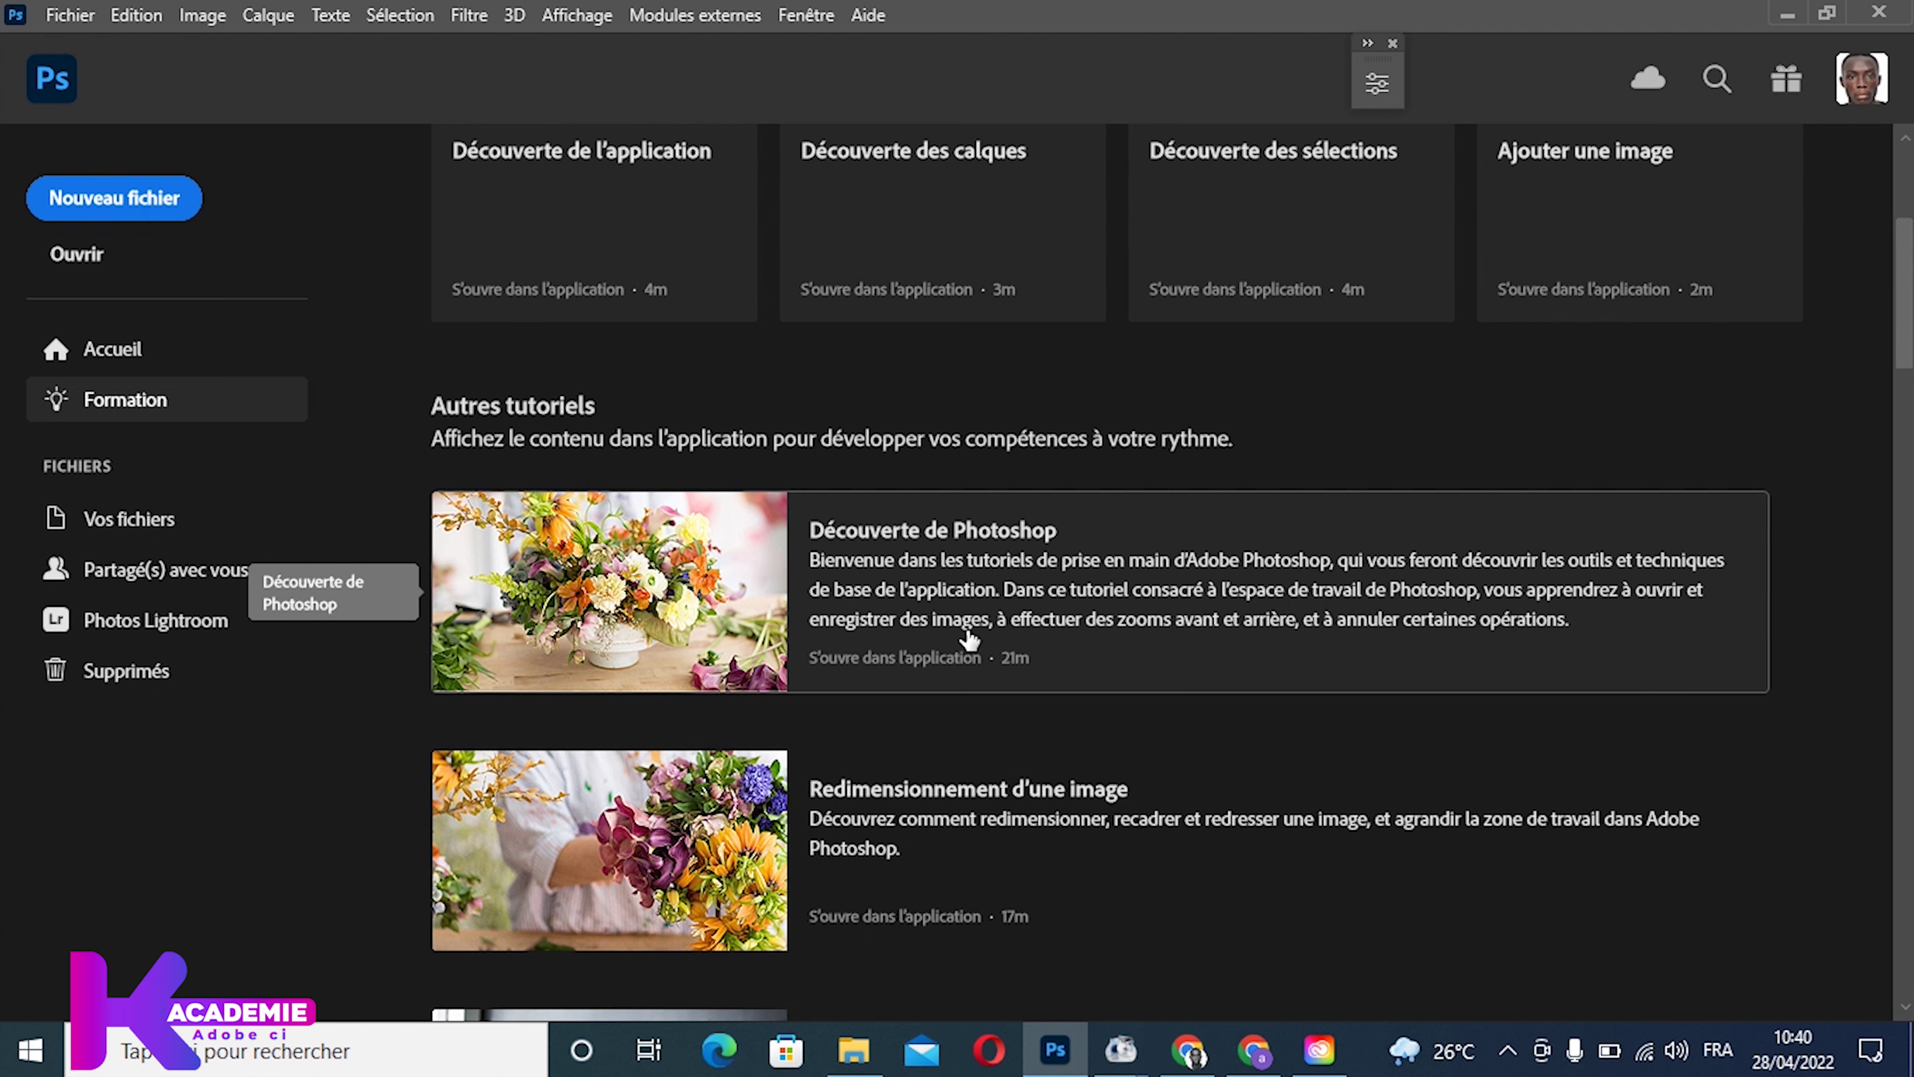
scroll(994, 641, "down", 2)
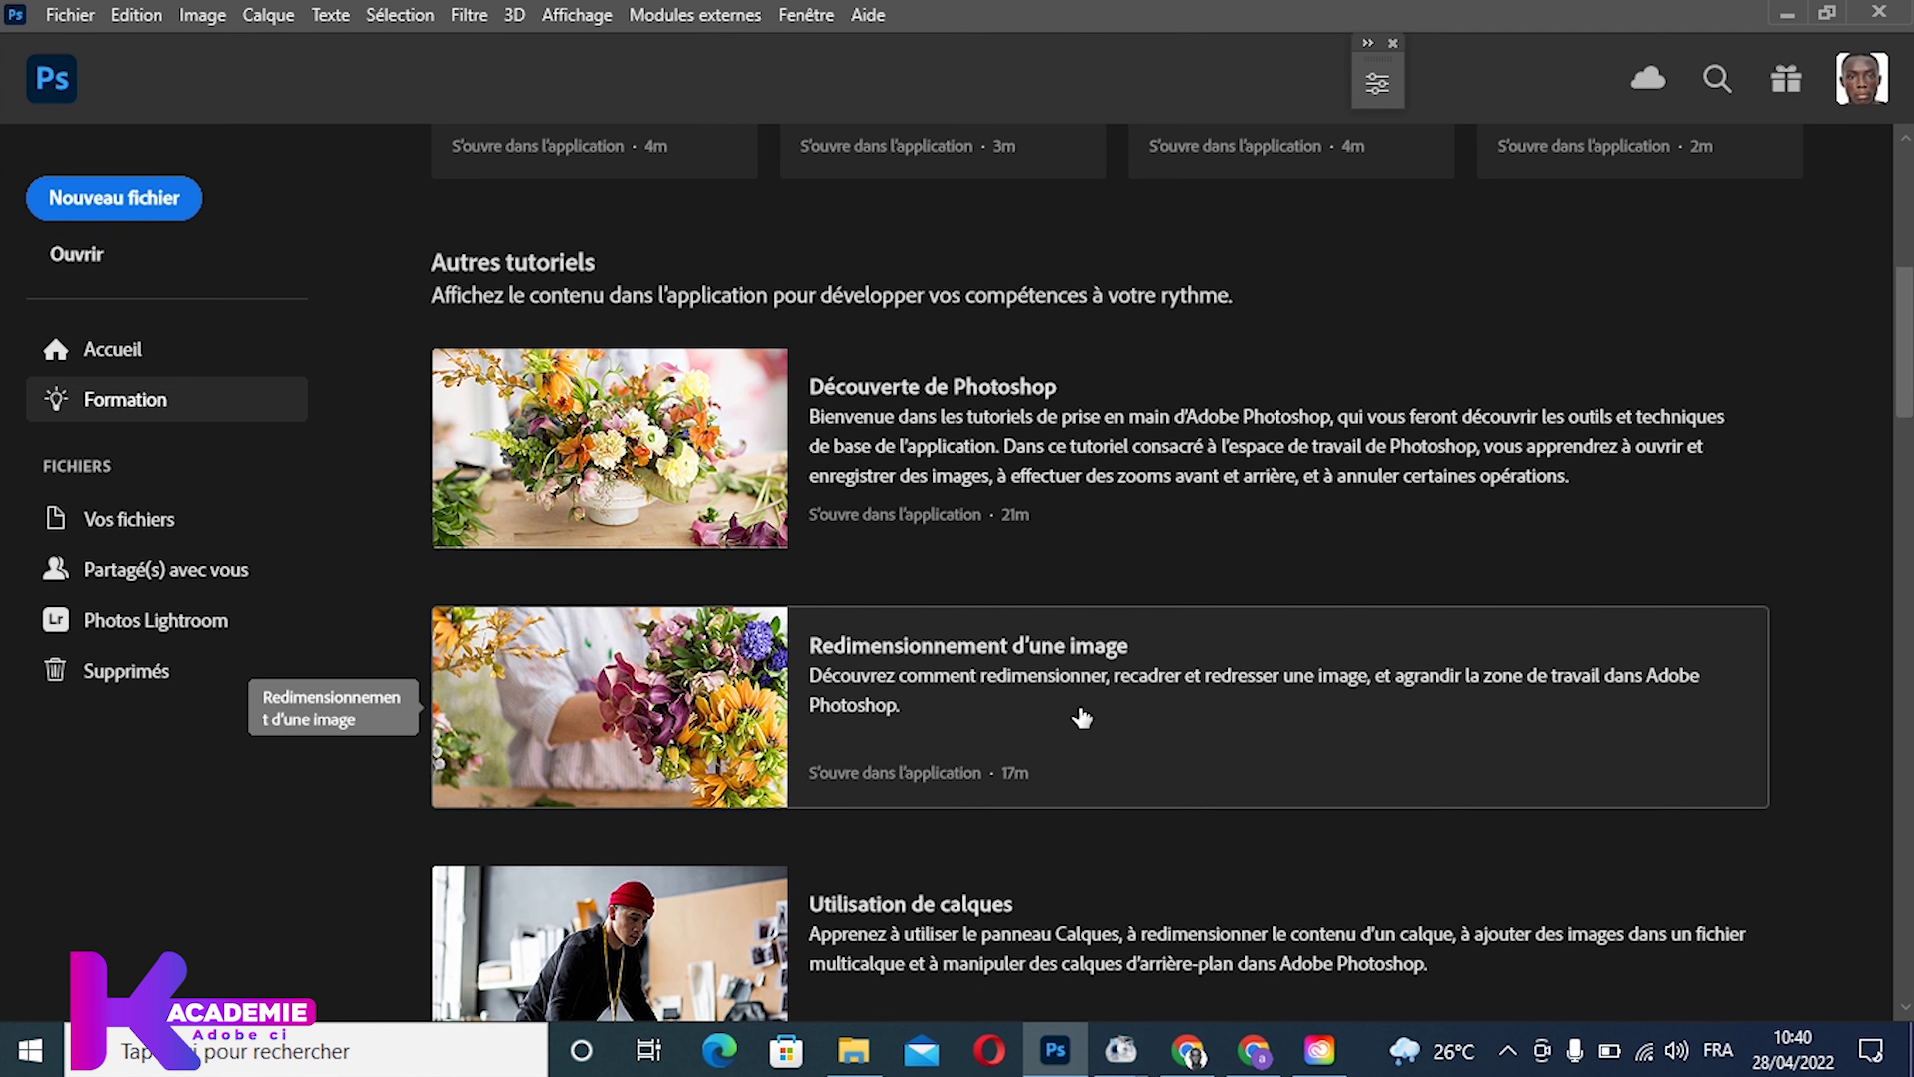
scroll(1081, 716, "down", 4)
scroll(1000, 710, "down", 6)
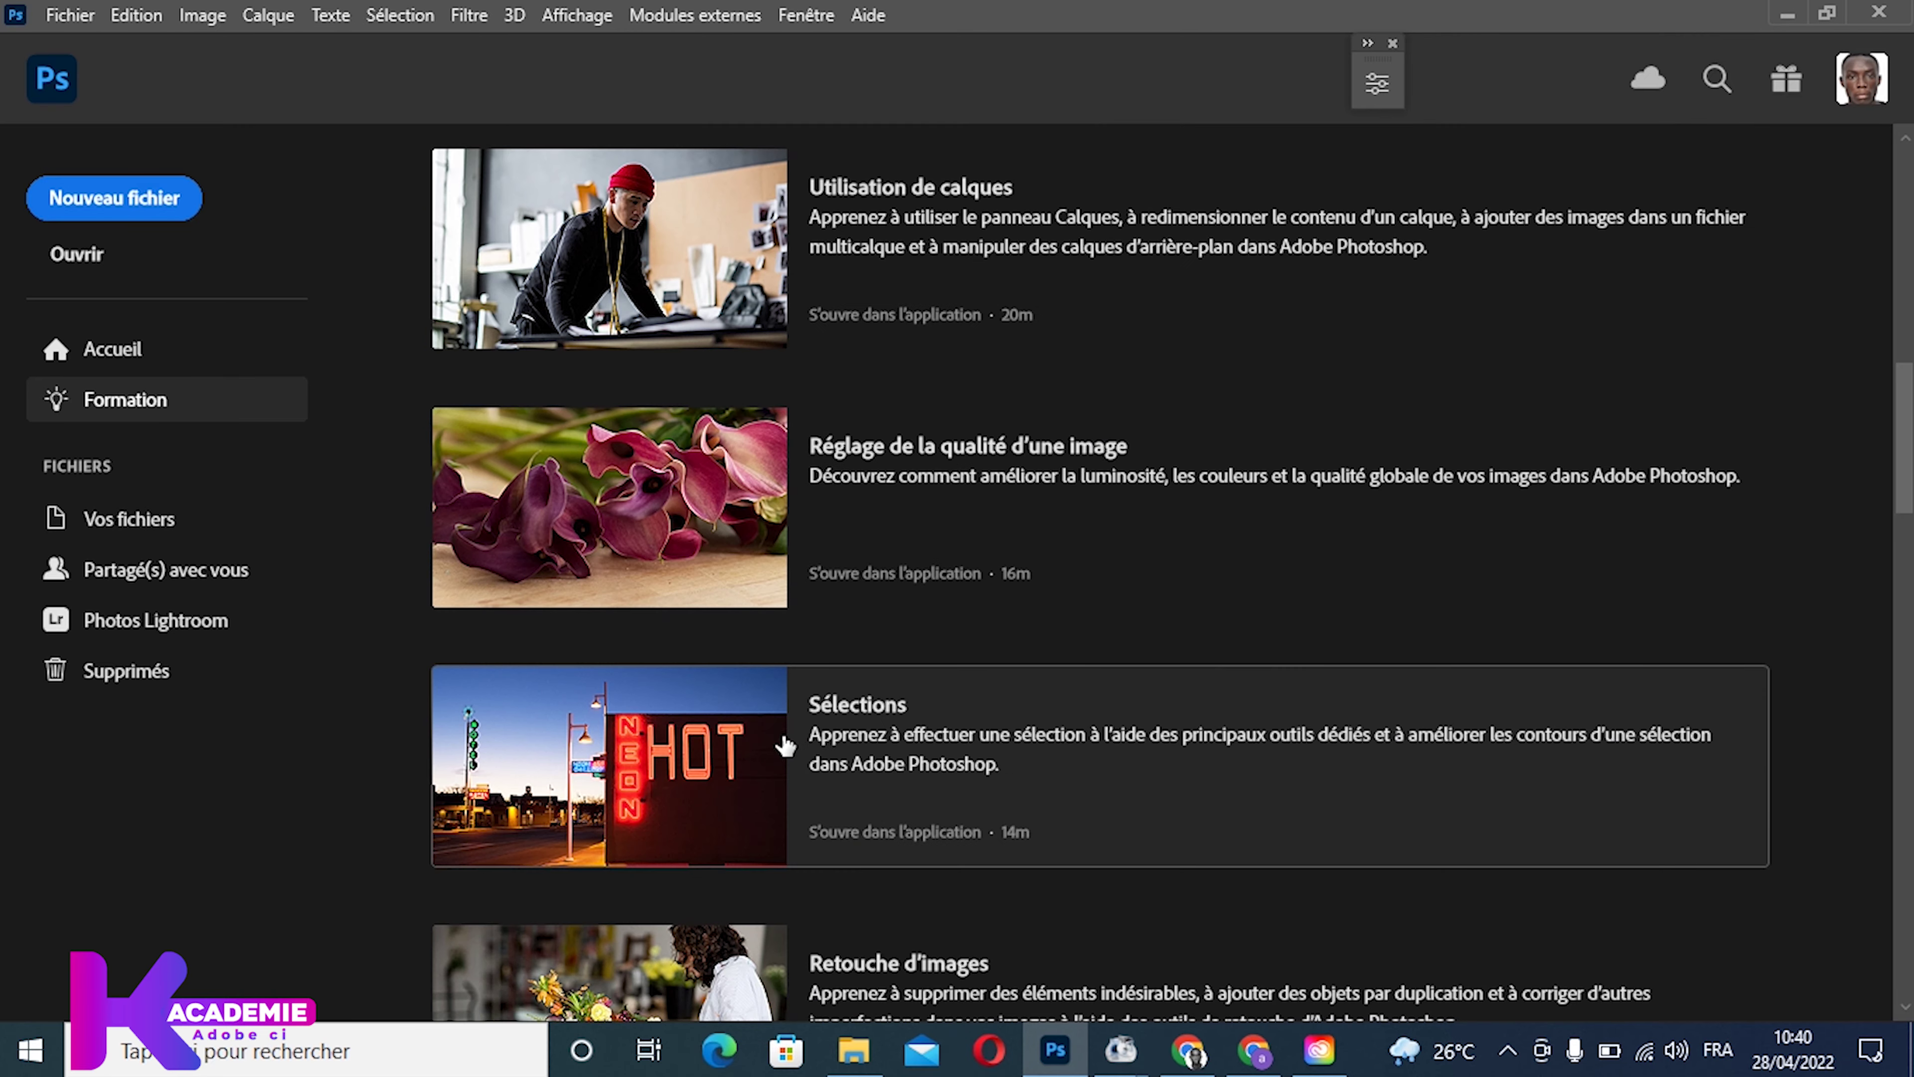
scroll(896, 771, "down", 6)
scroll(816, 753, "down", 6)
scroll(769, 761, "down", 3)
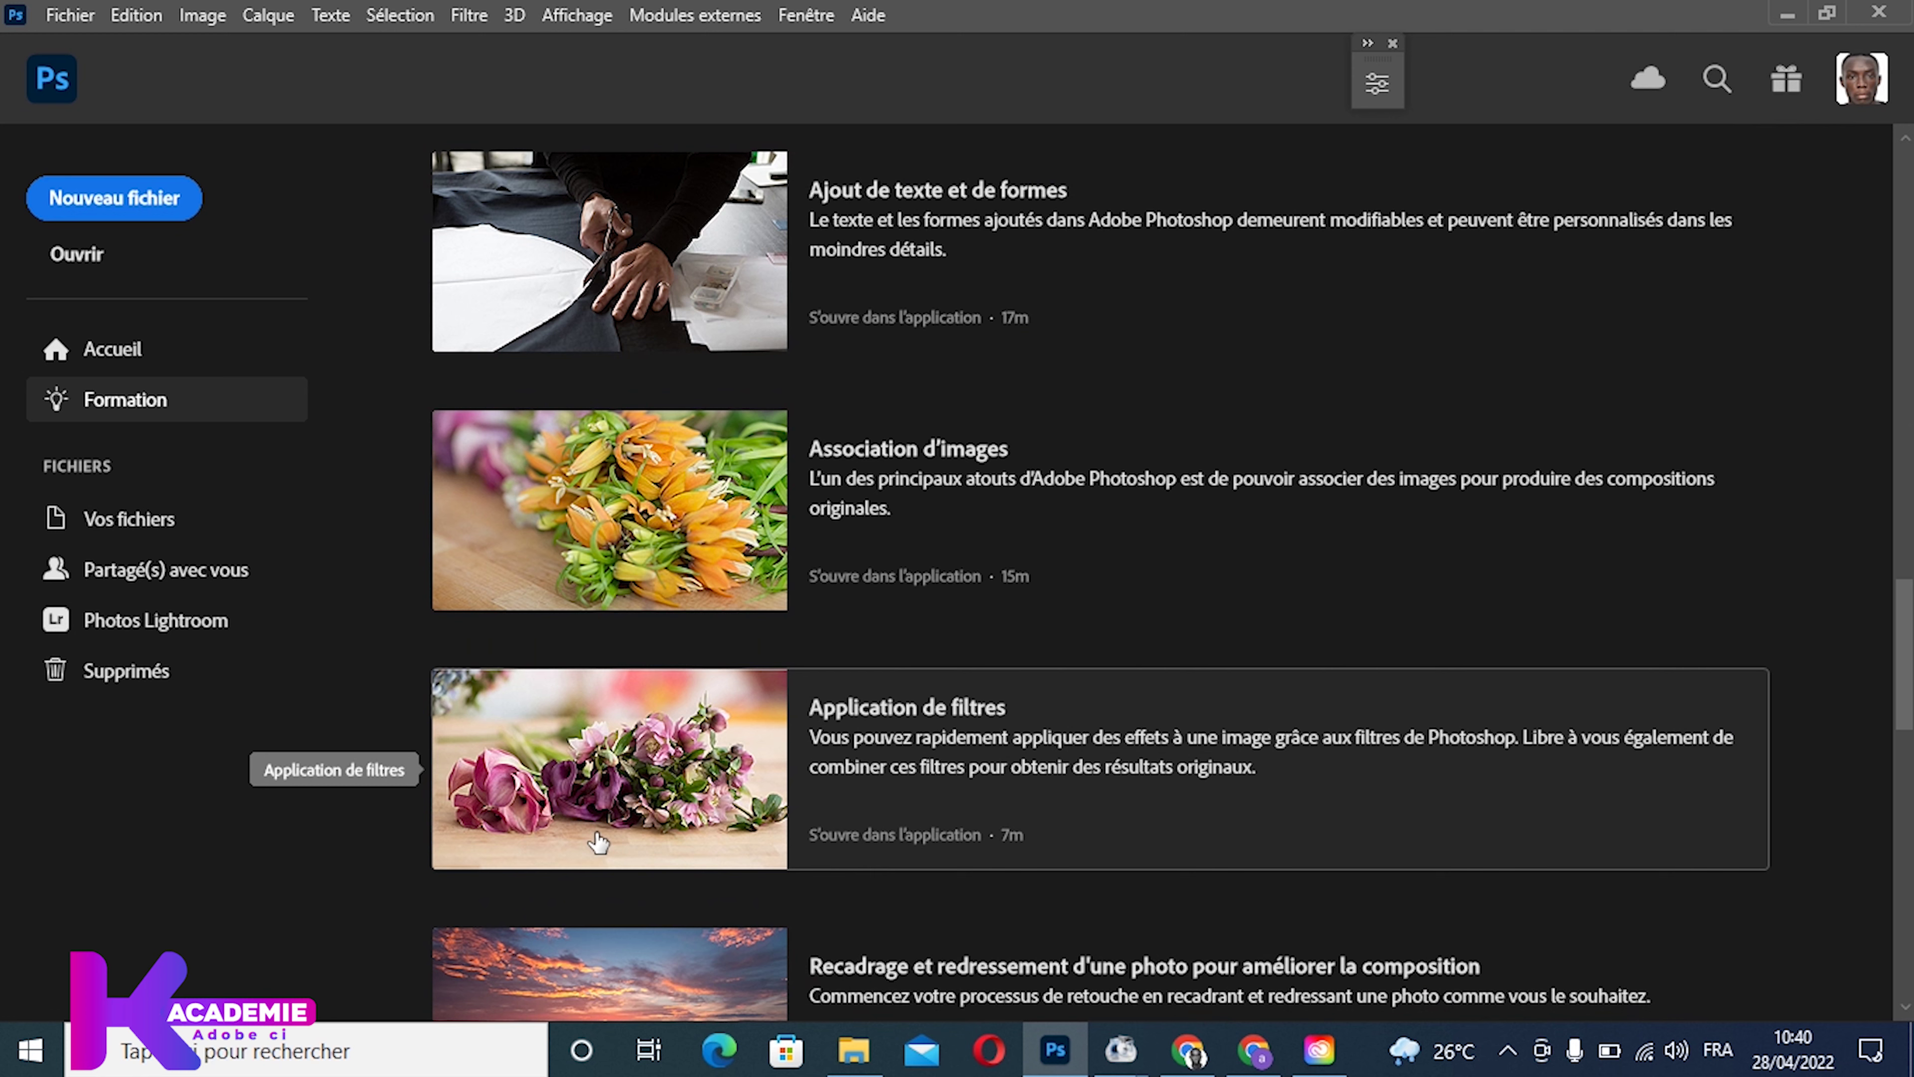
scroll(632, 650, "up", 5)
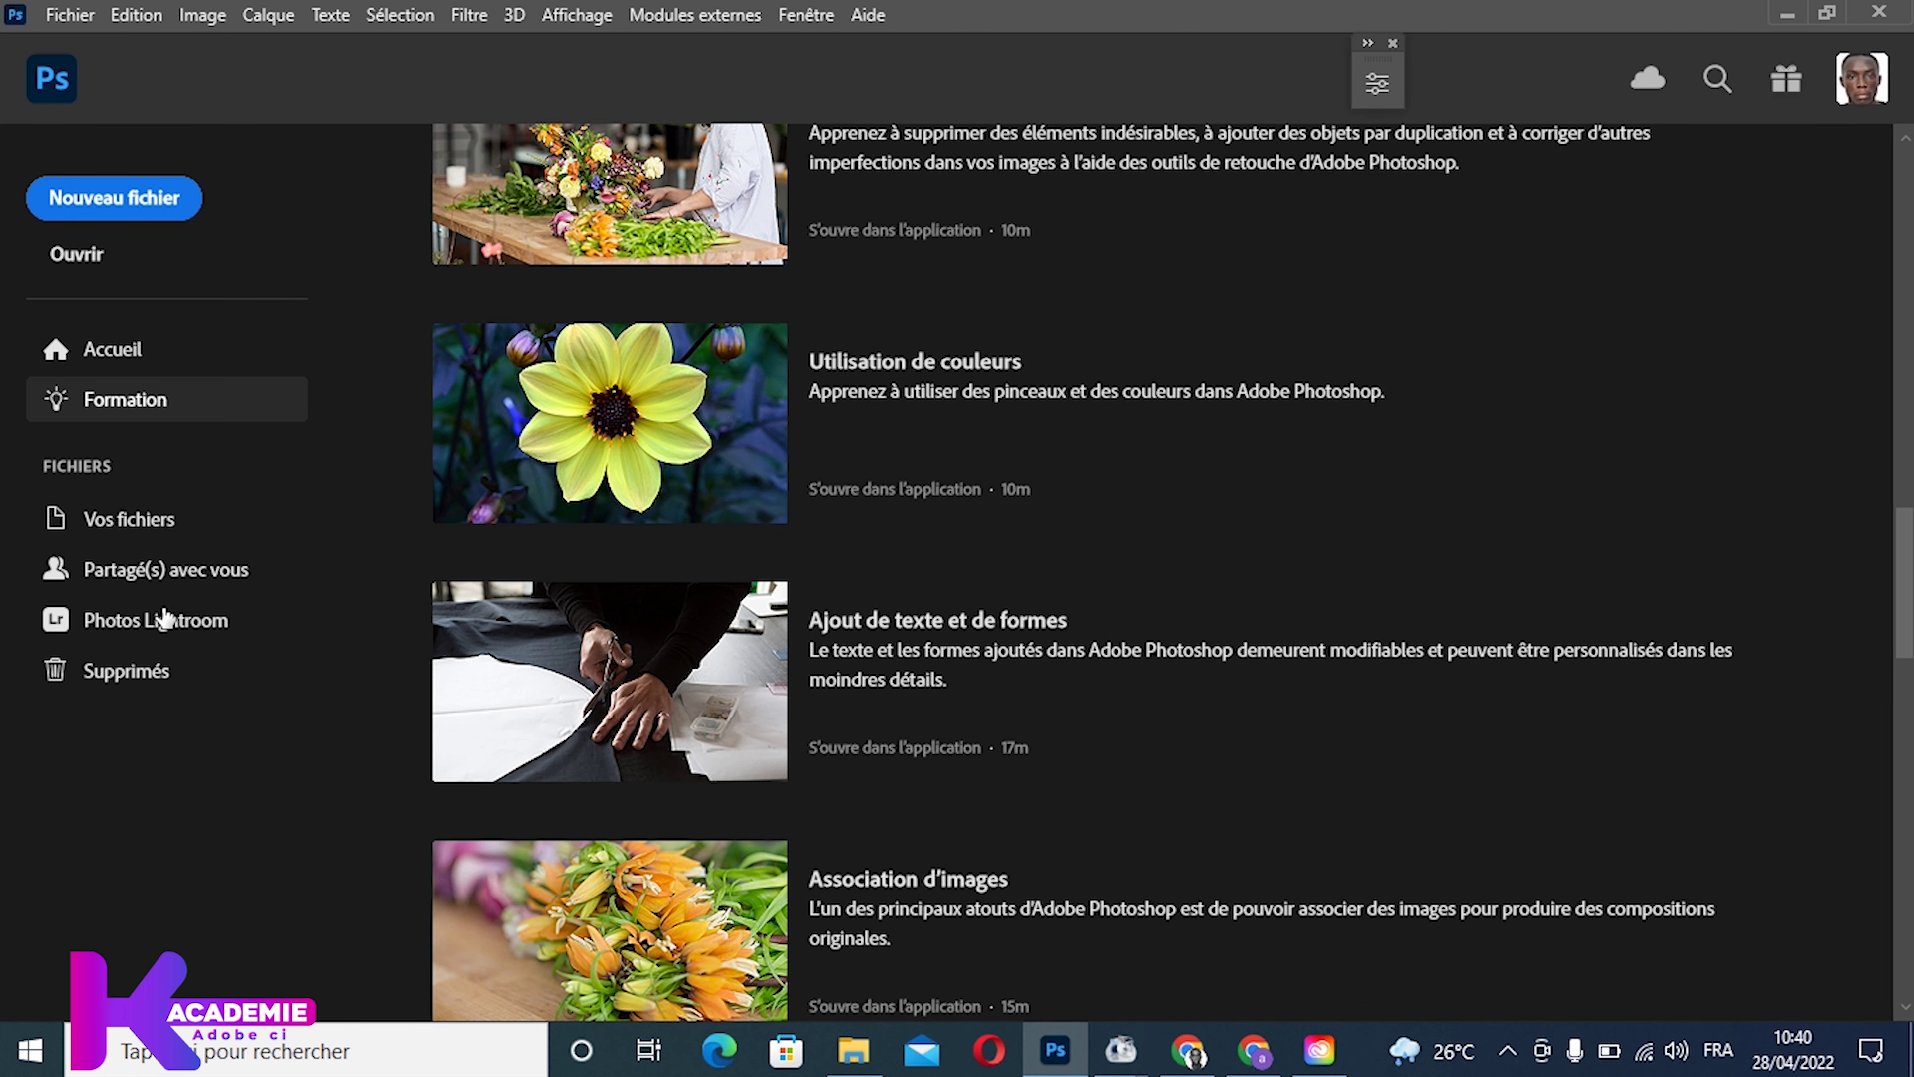
left_click(73, 256)
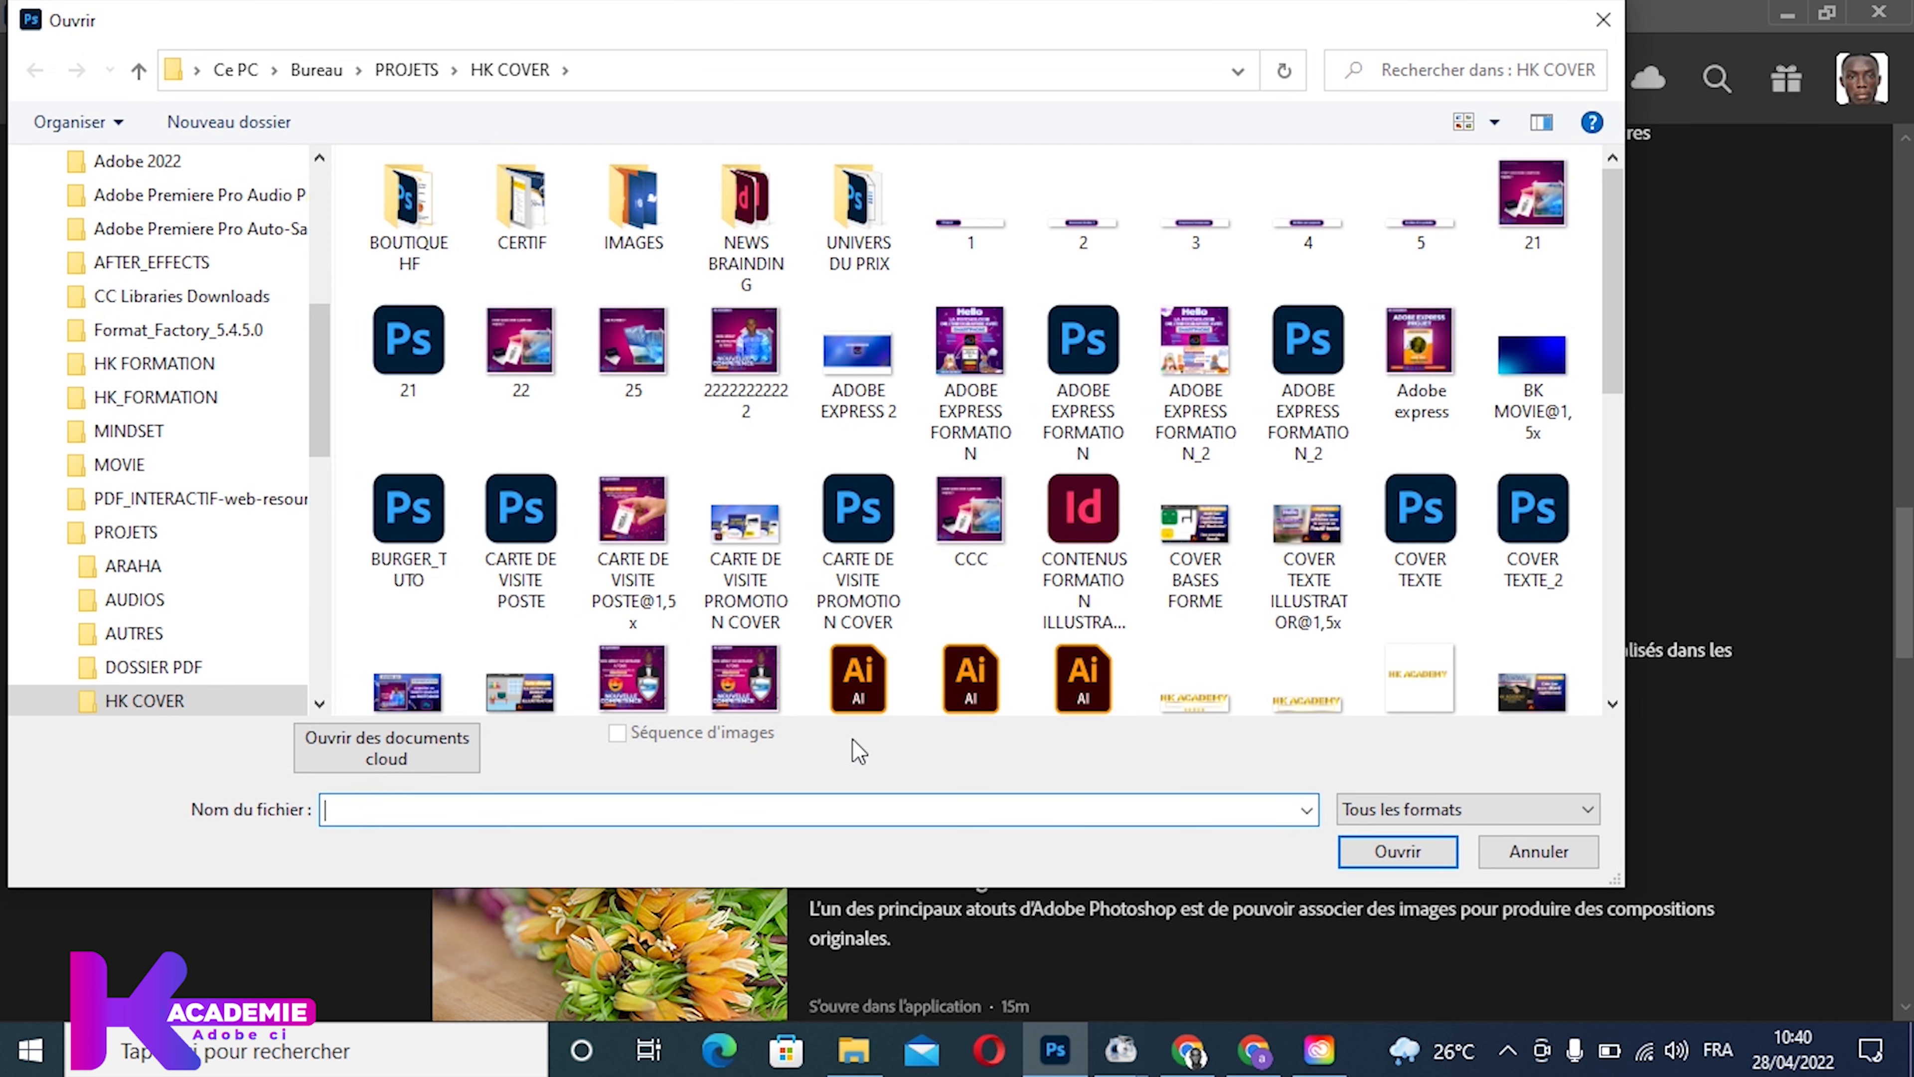
left_click(1430, 813)
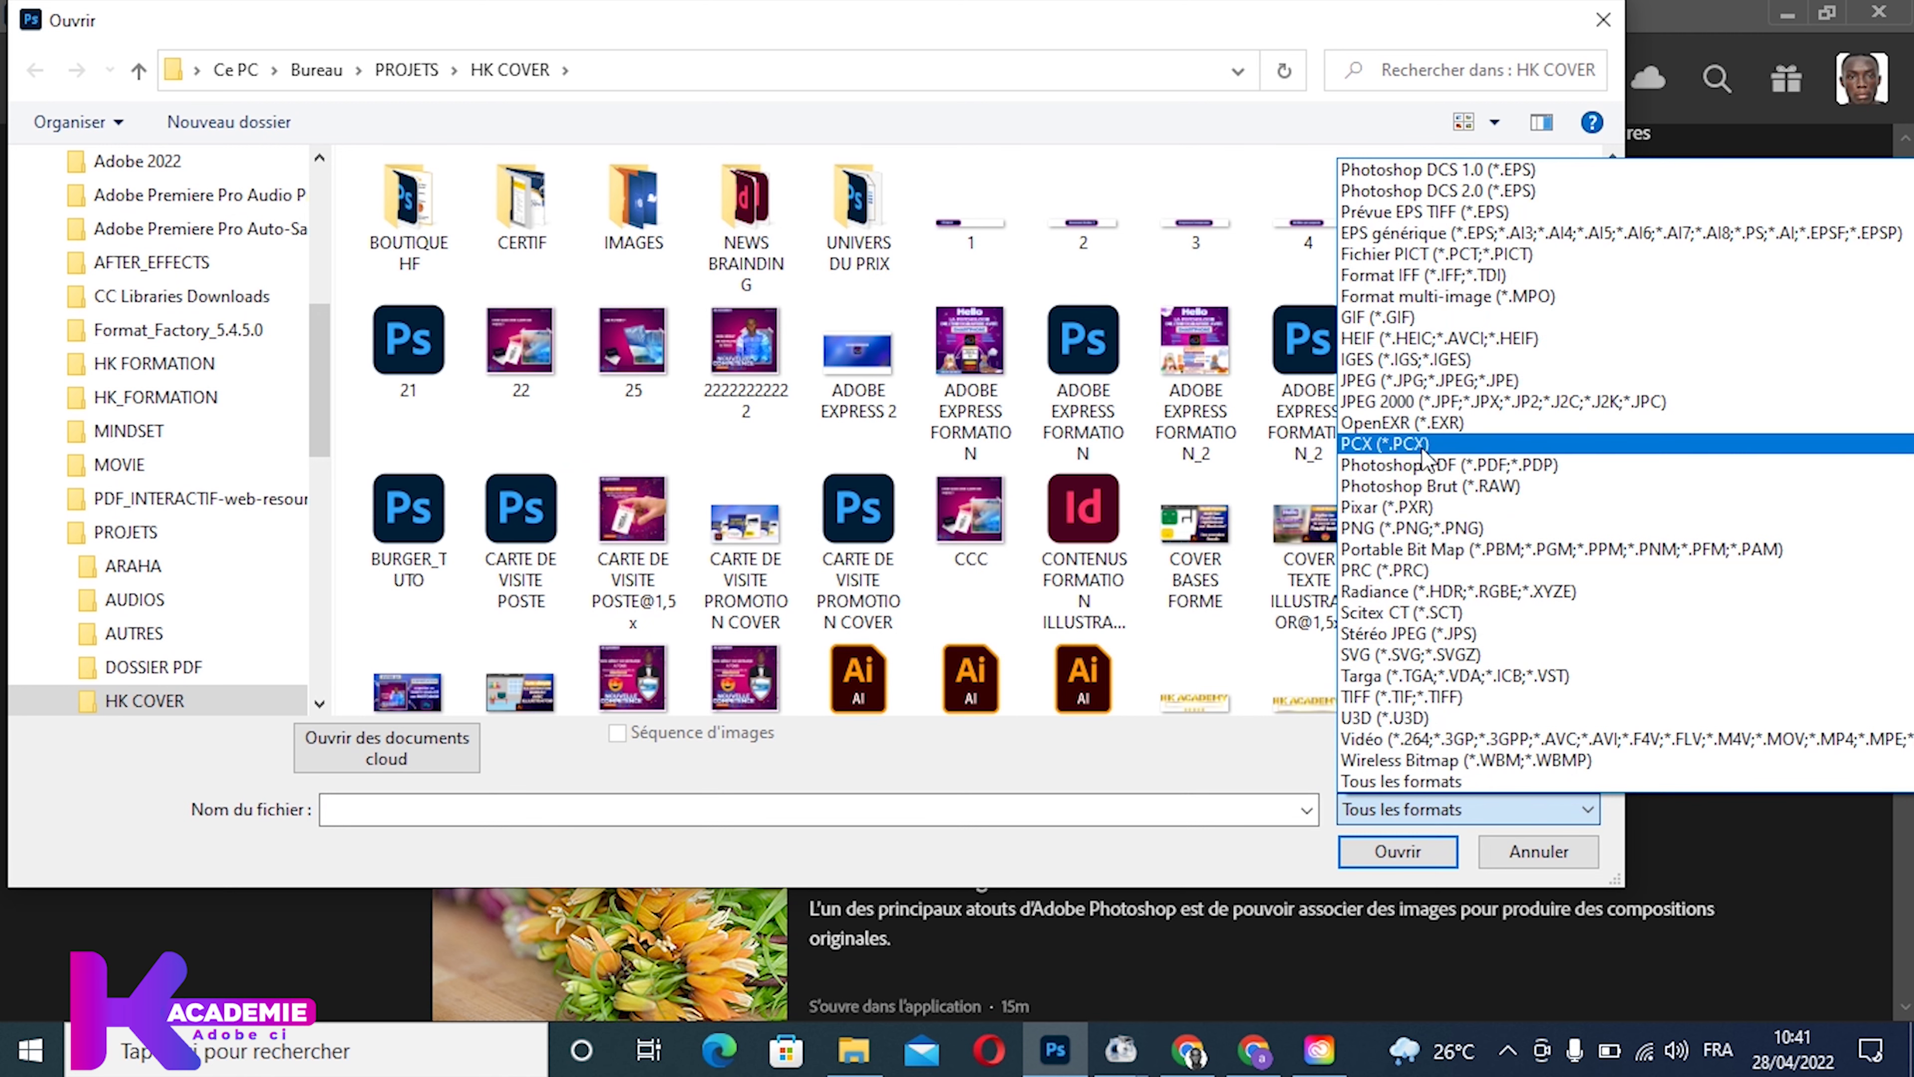
left_click(1523, 856)
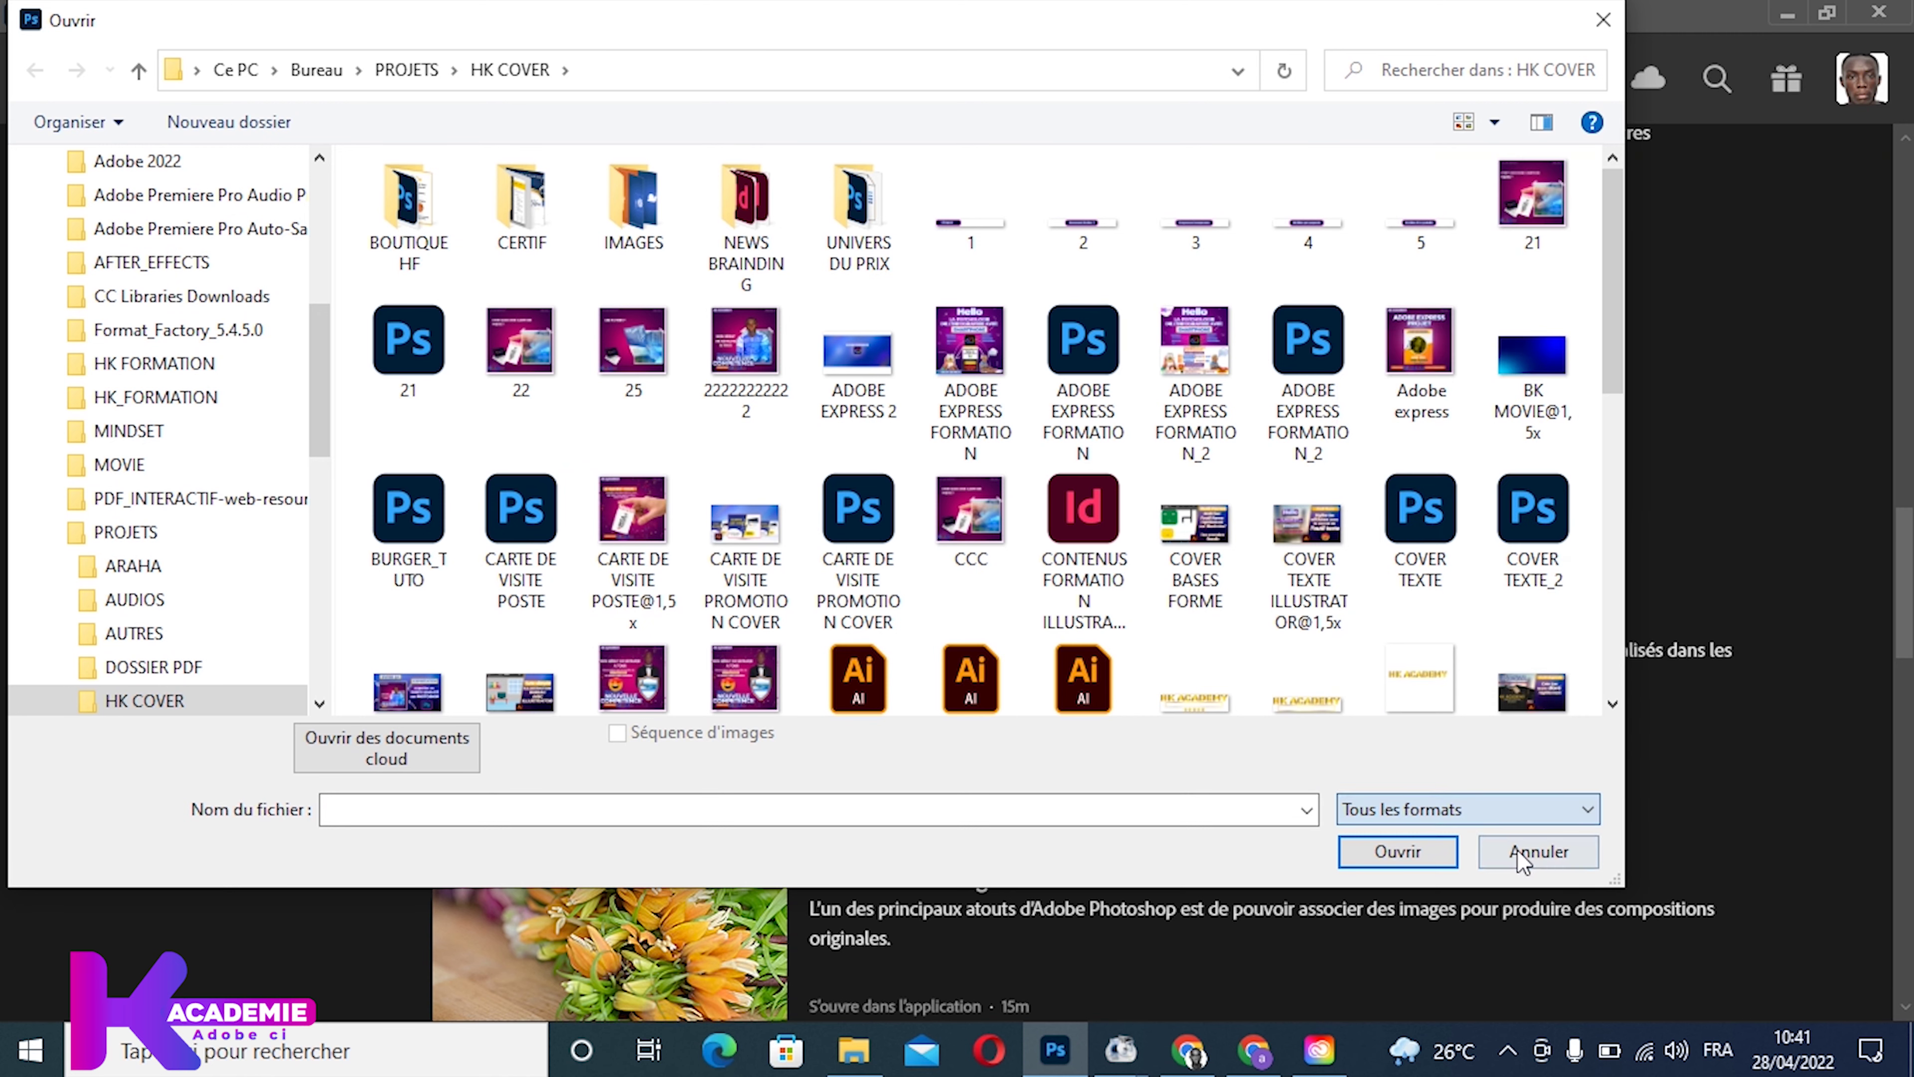
left_click(1537, 852)
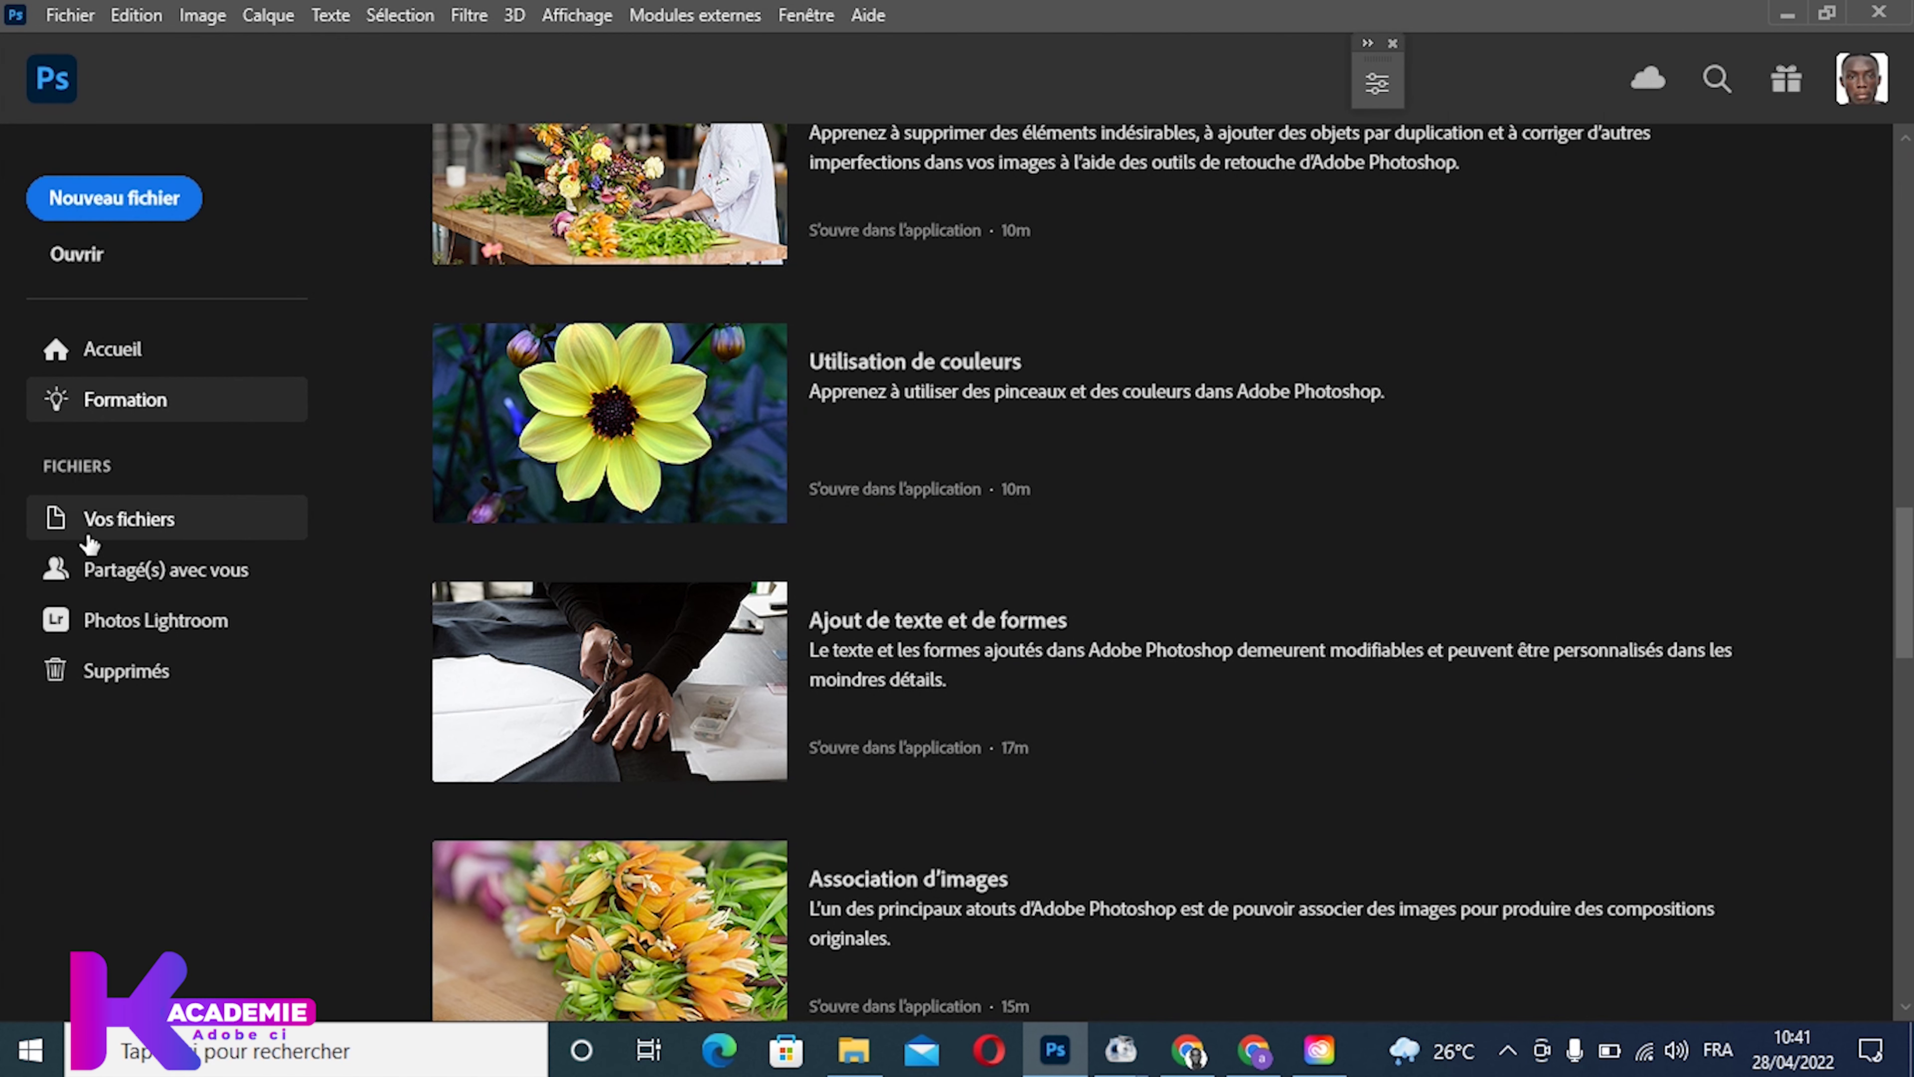
Step: View the Vos fichiers cloud documents, then the empty Partagé(s) avec vous list
left_click(110, 528)
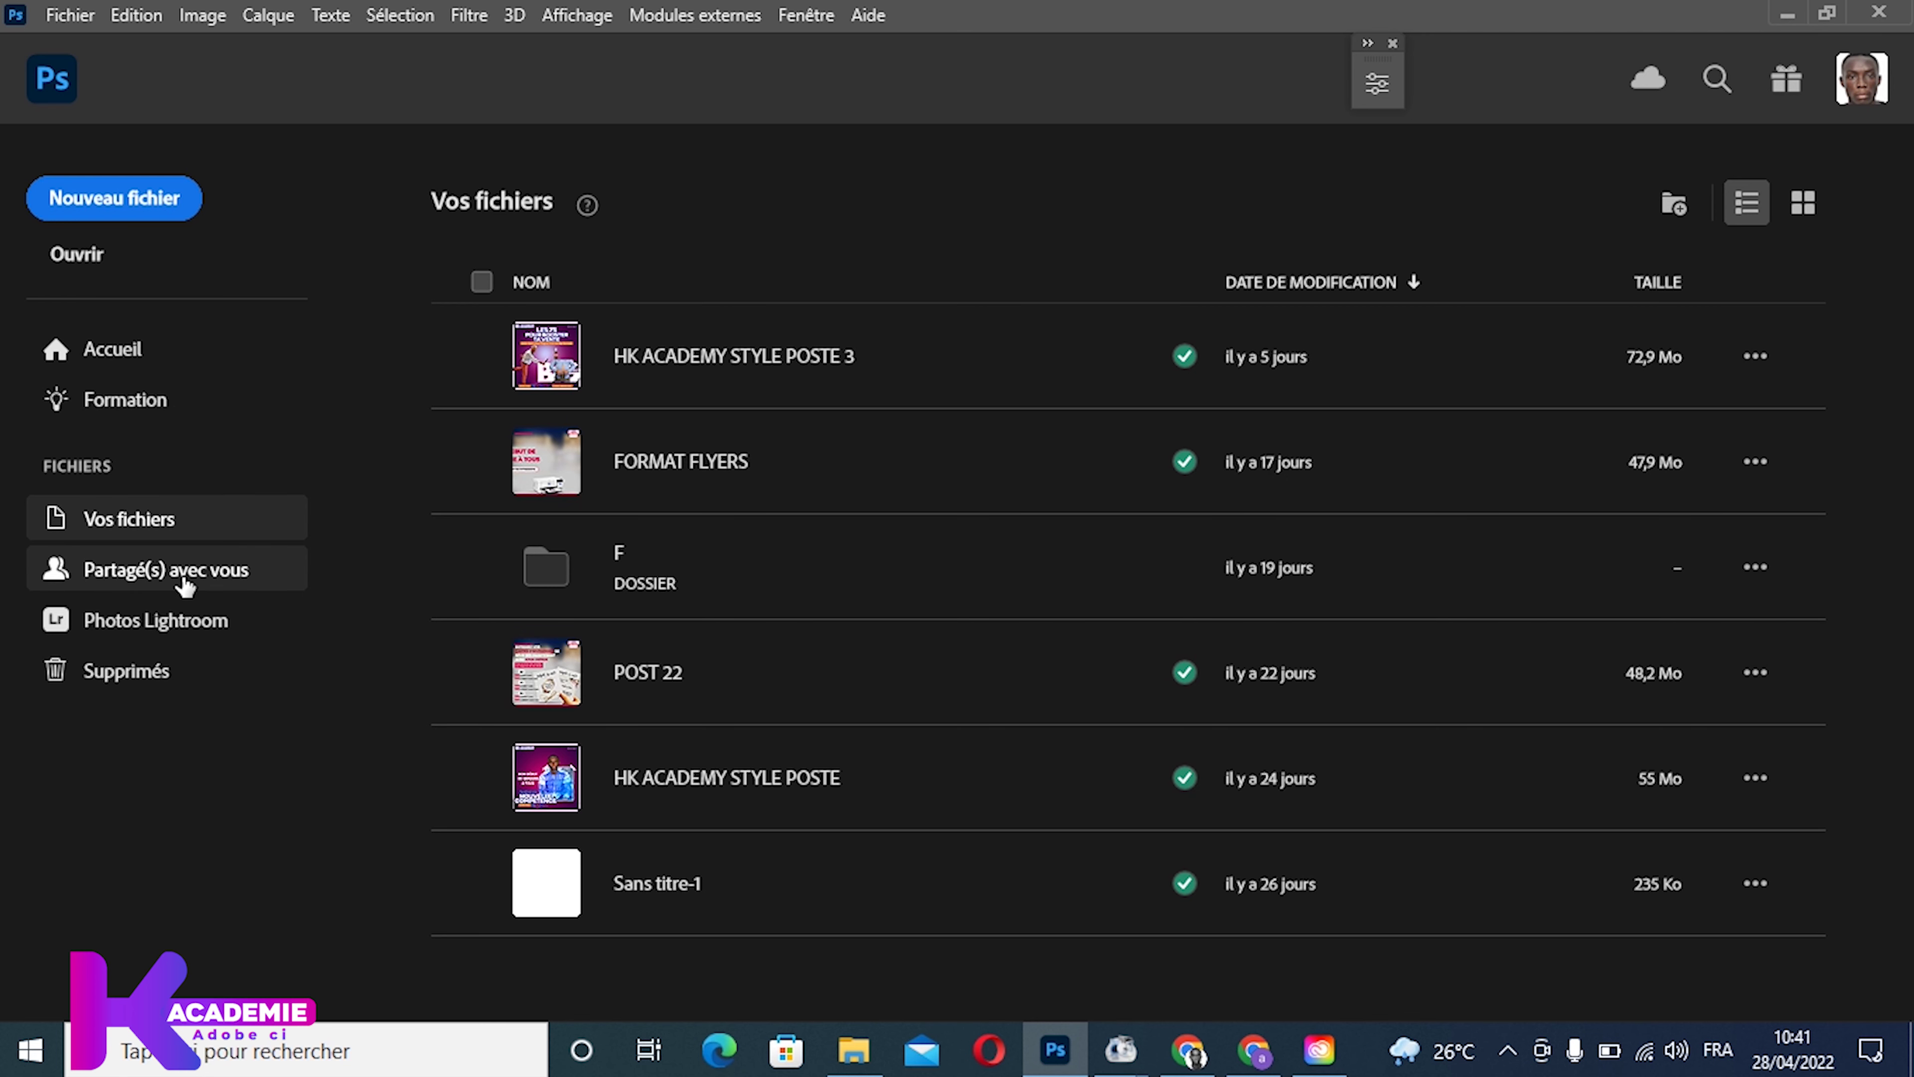
left_click(126, 586)
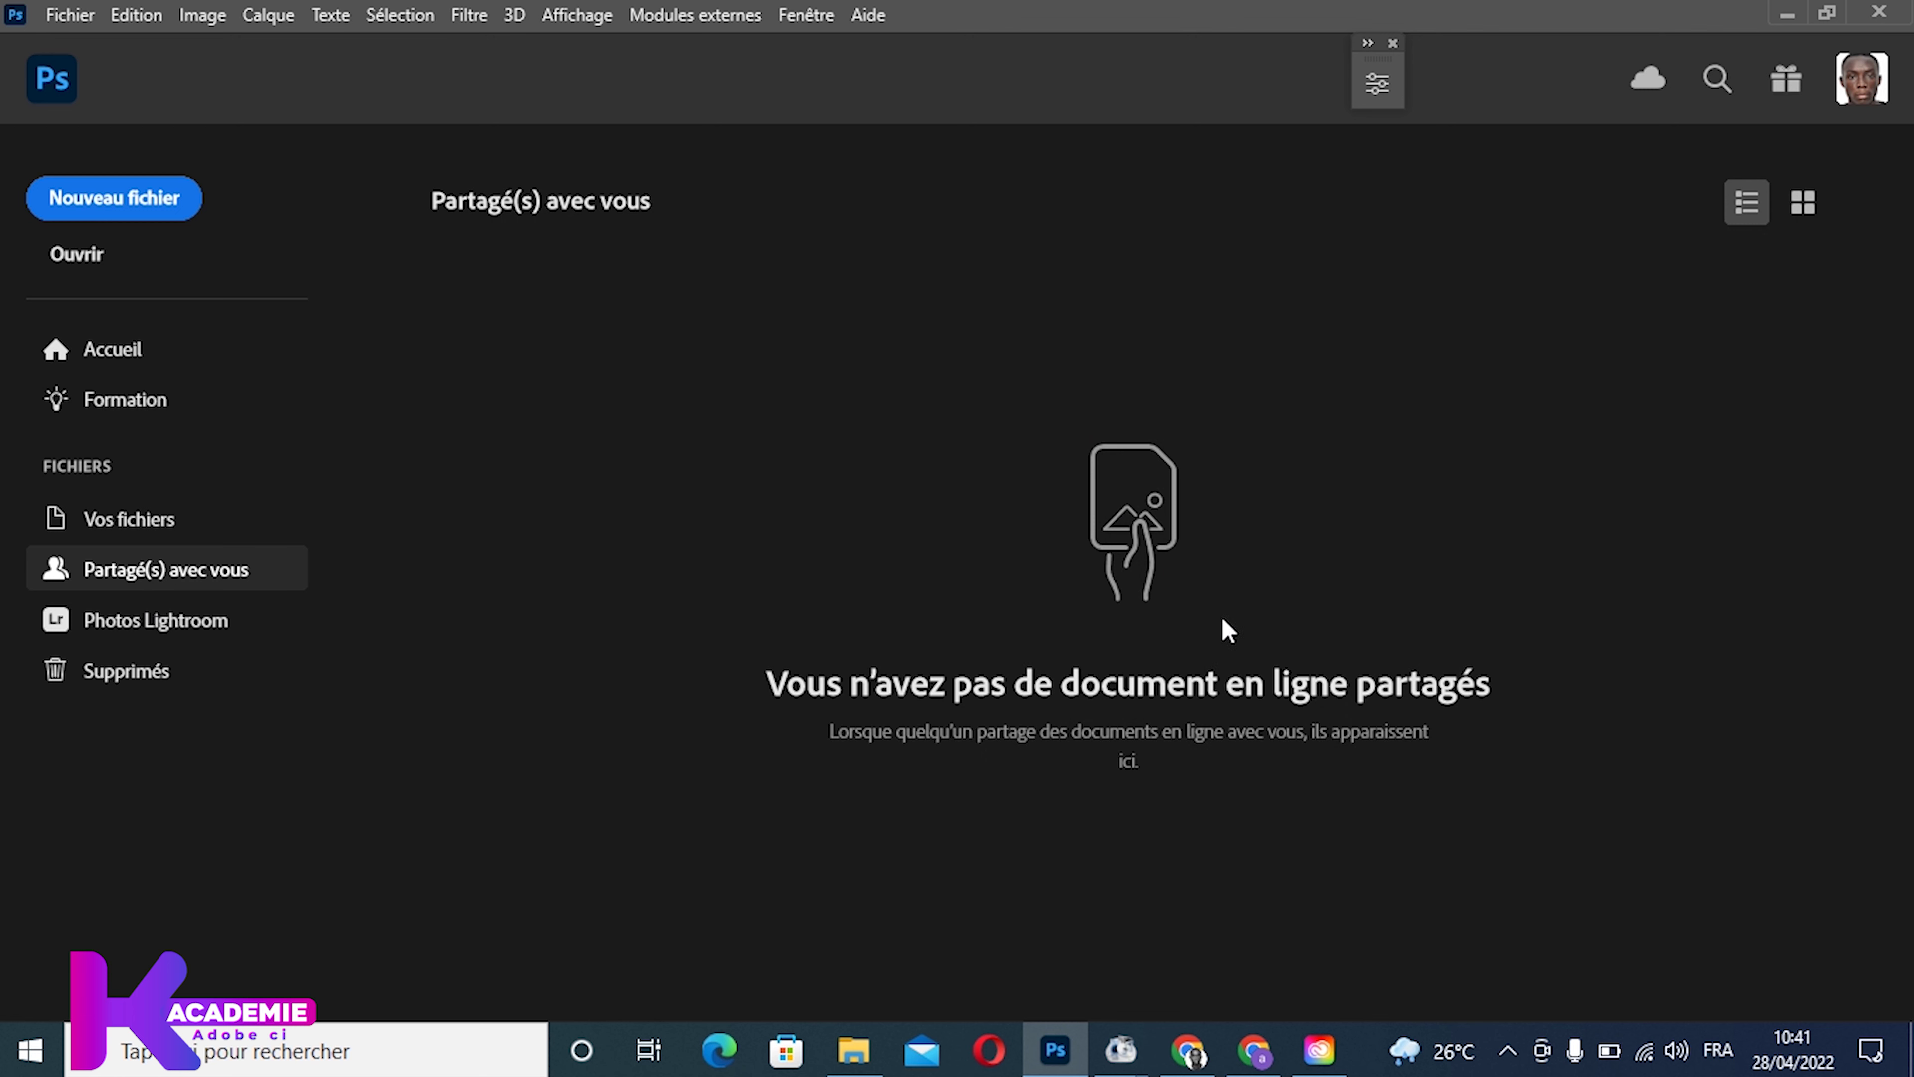
Step: Check the inaccessible Photos Lightroom section and cloud storage status, then return to Accueil
left_click(92, 631)
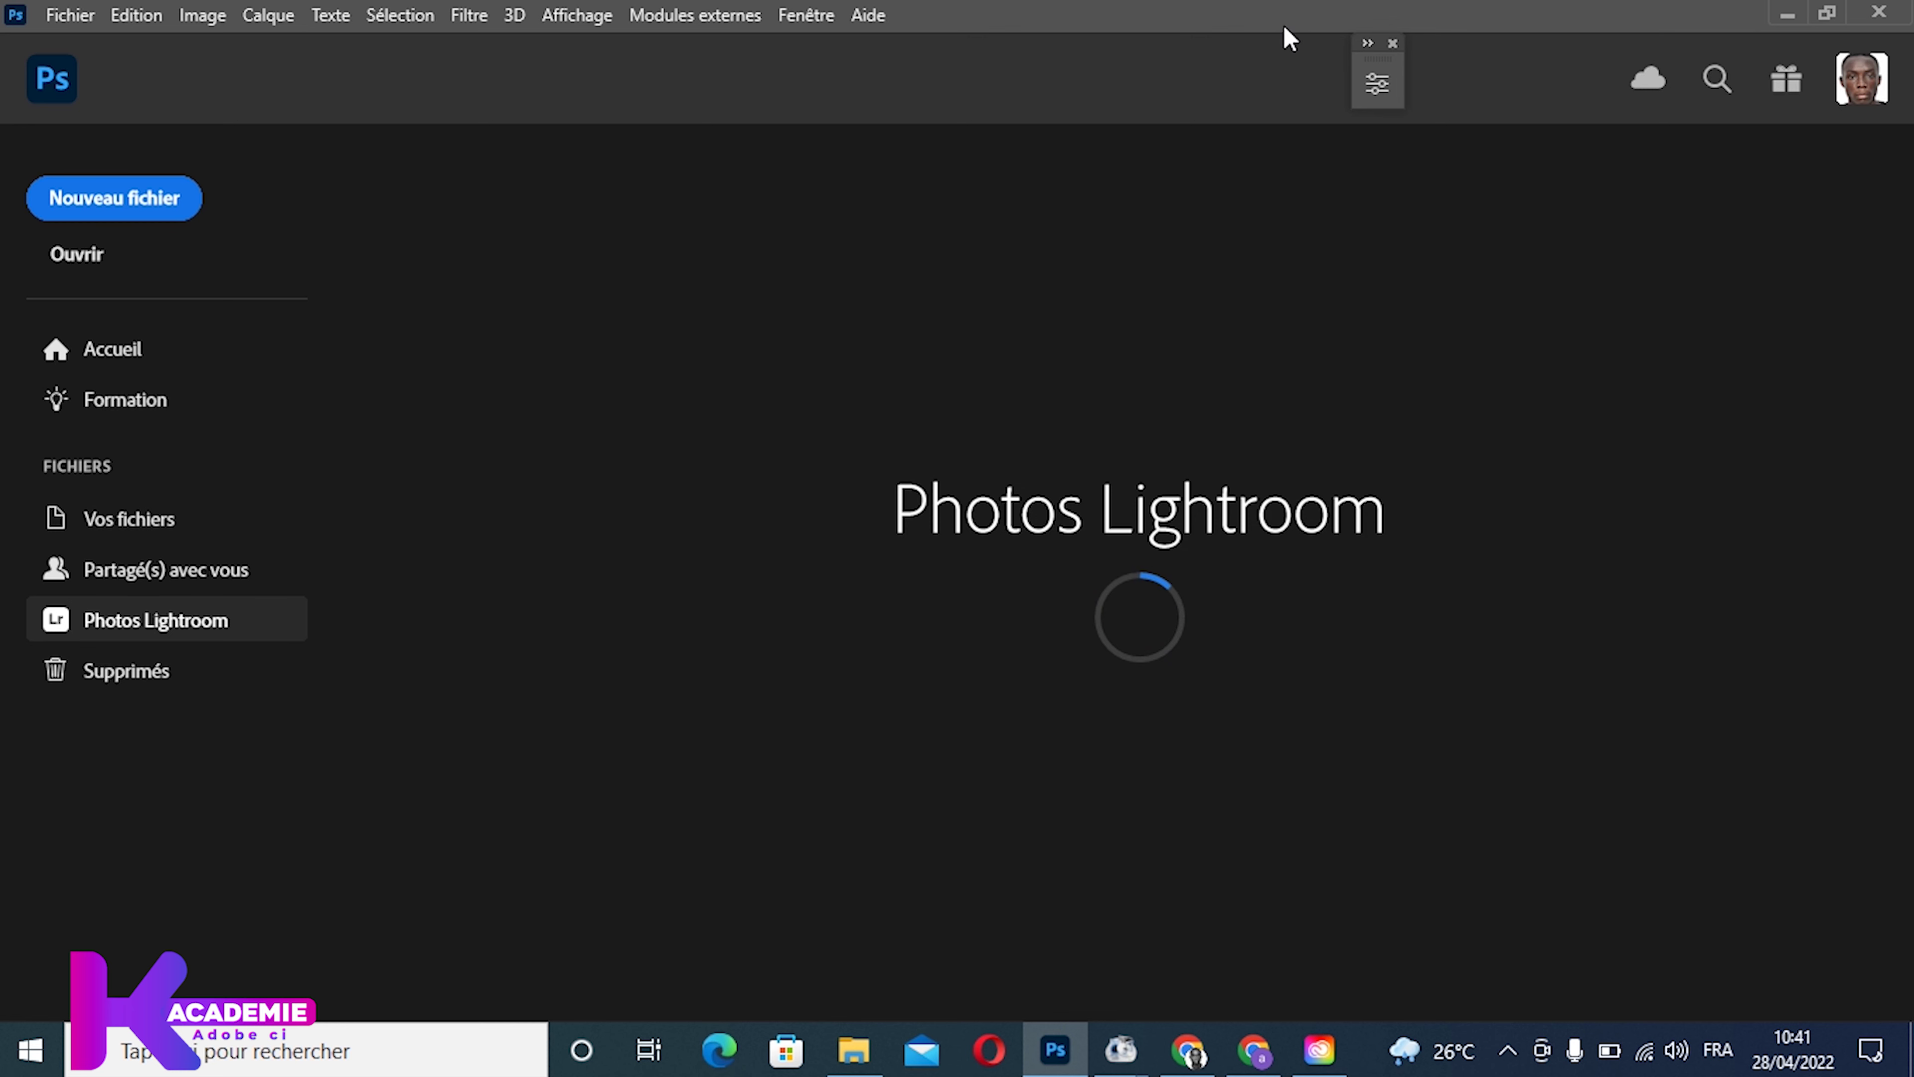
left_click(1650, 75)
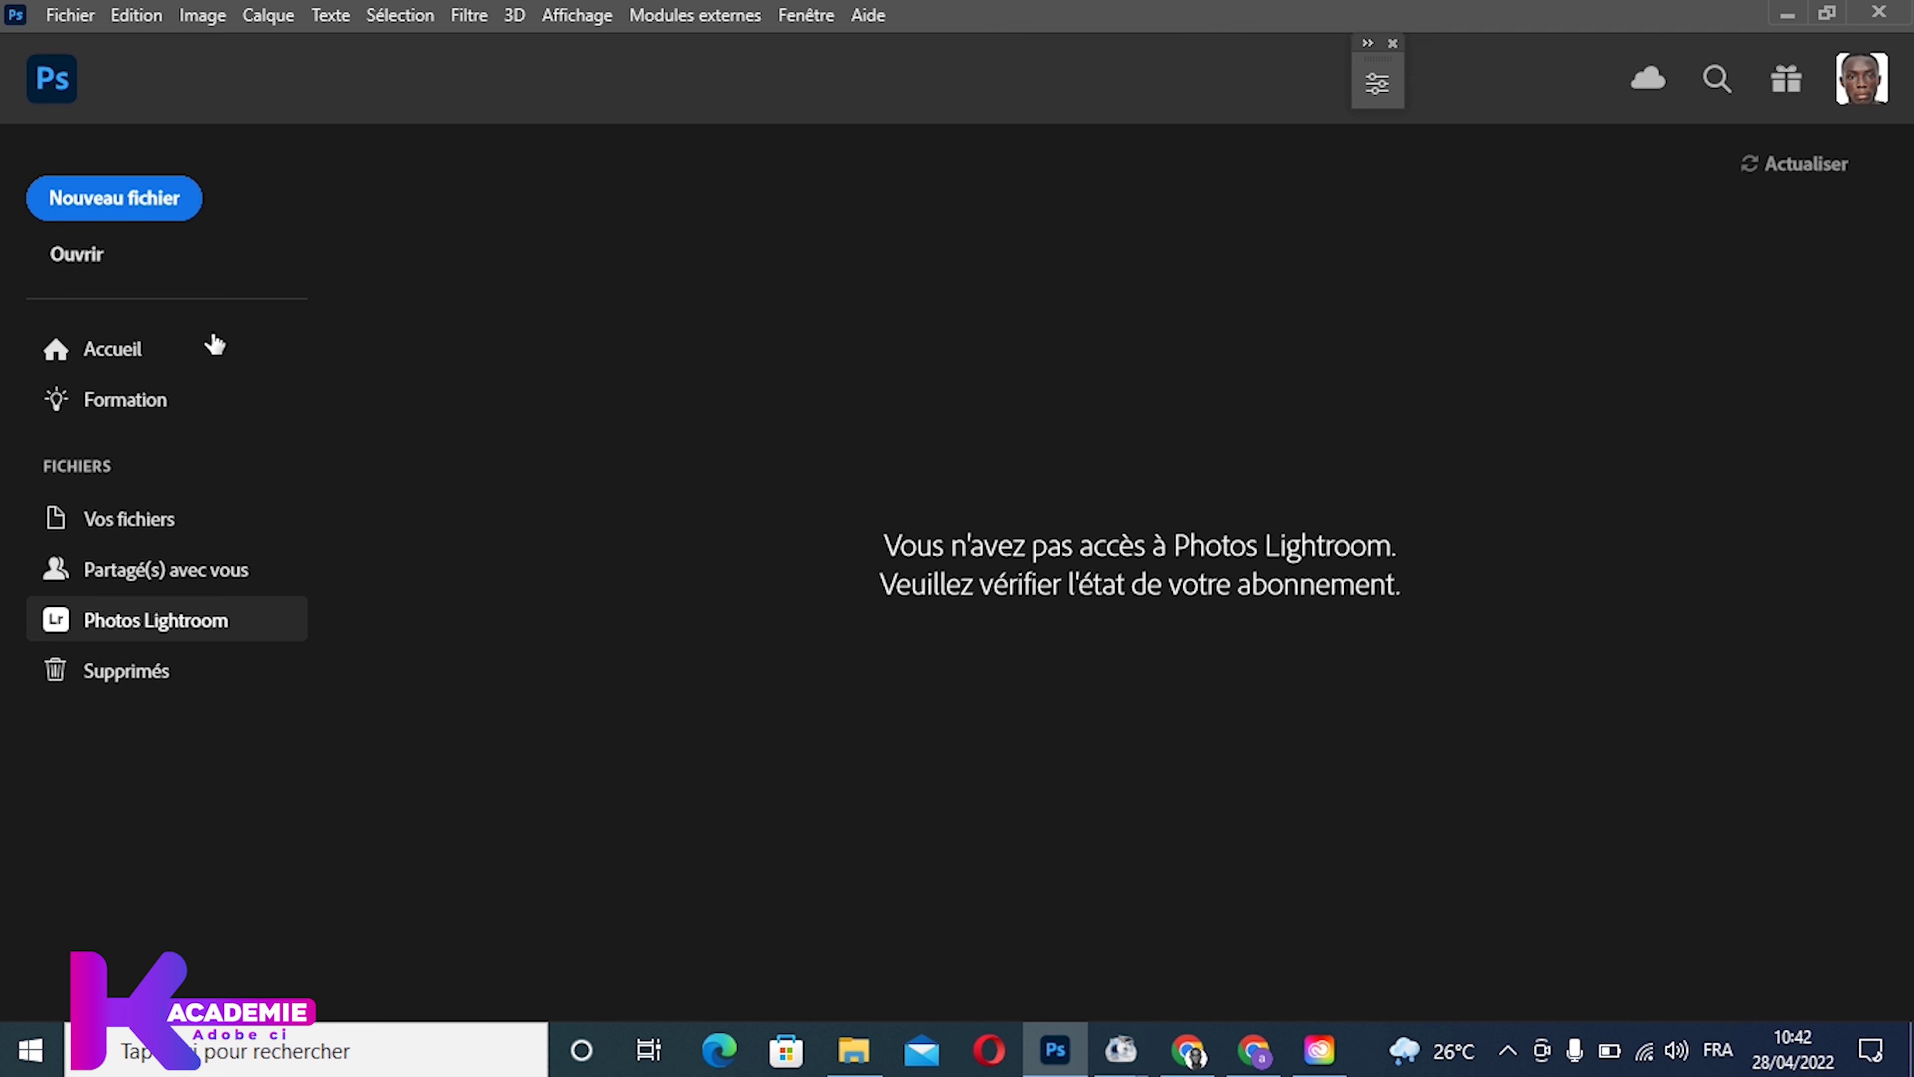
left_click(121, 355)
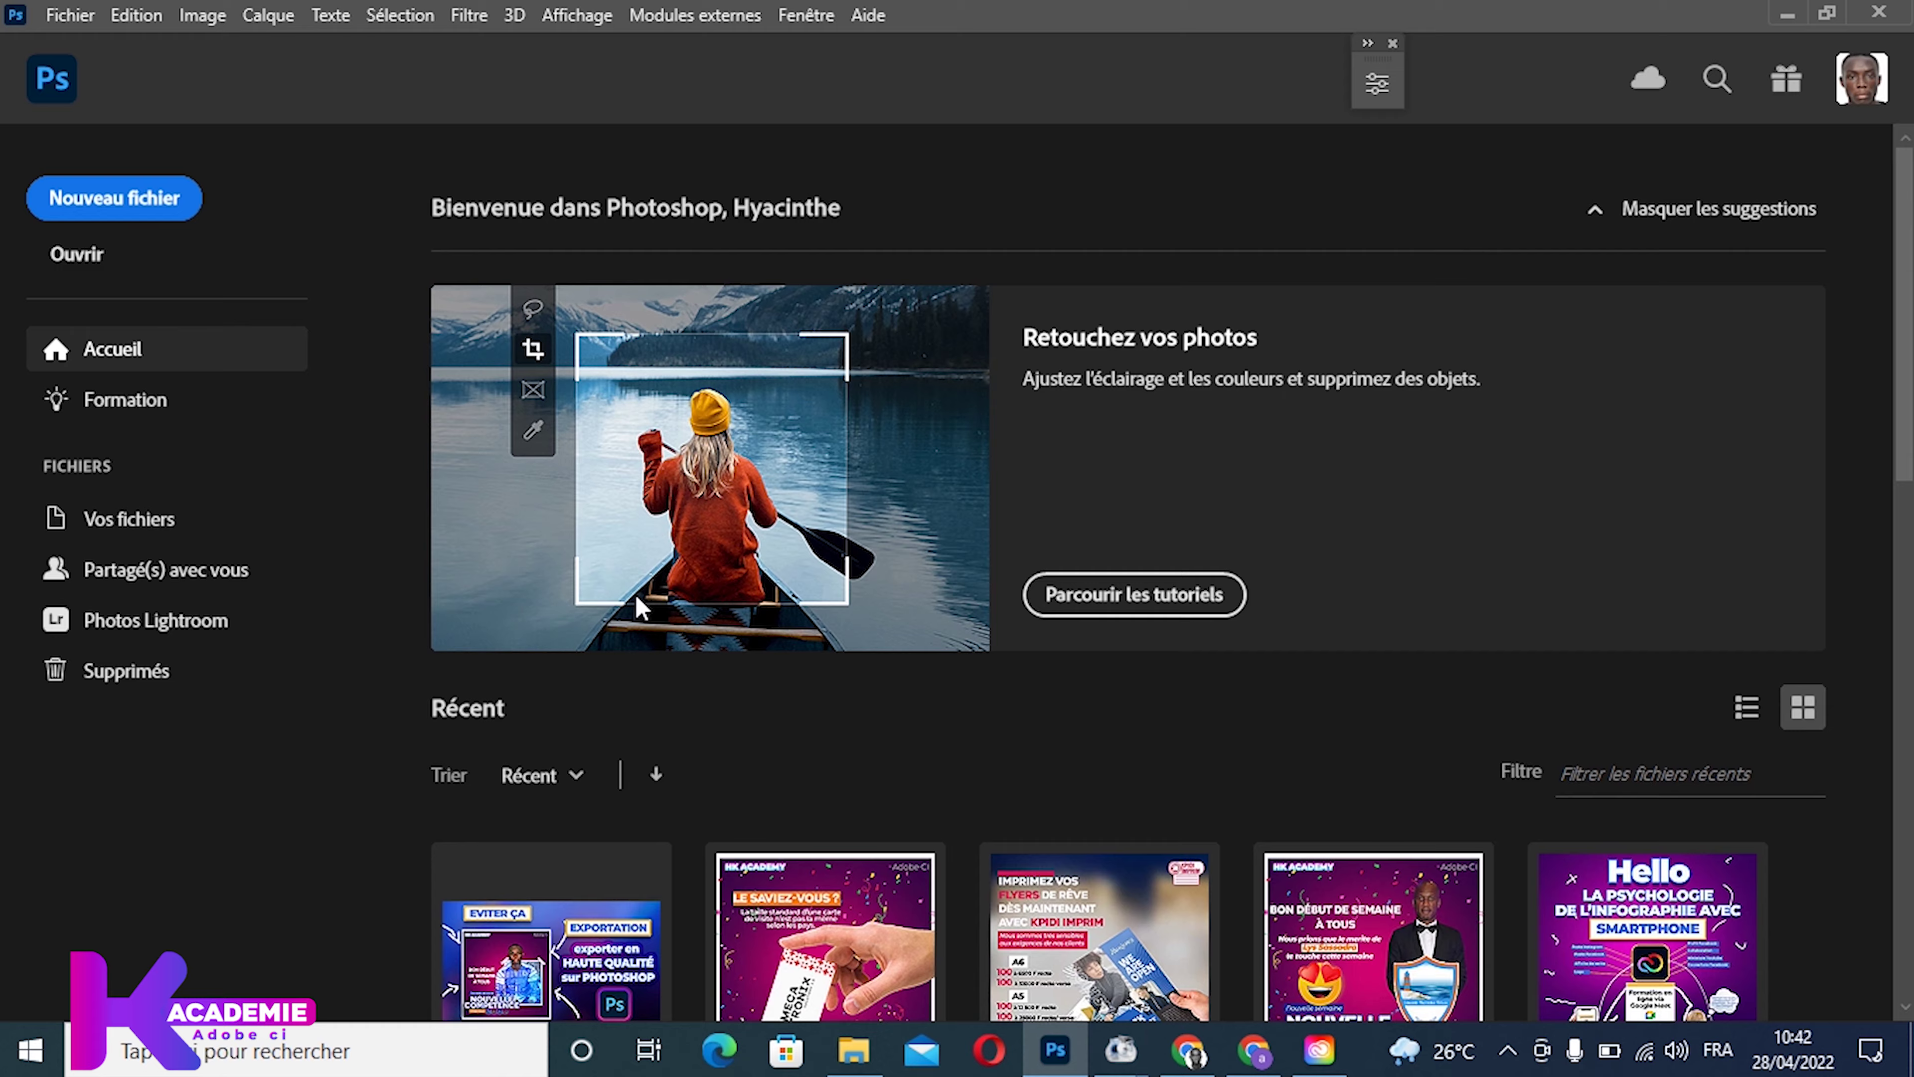
scroll(753, 618, "down", 5)
scroll(784, 624, "up", 4)
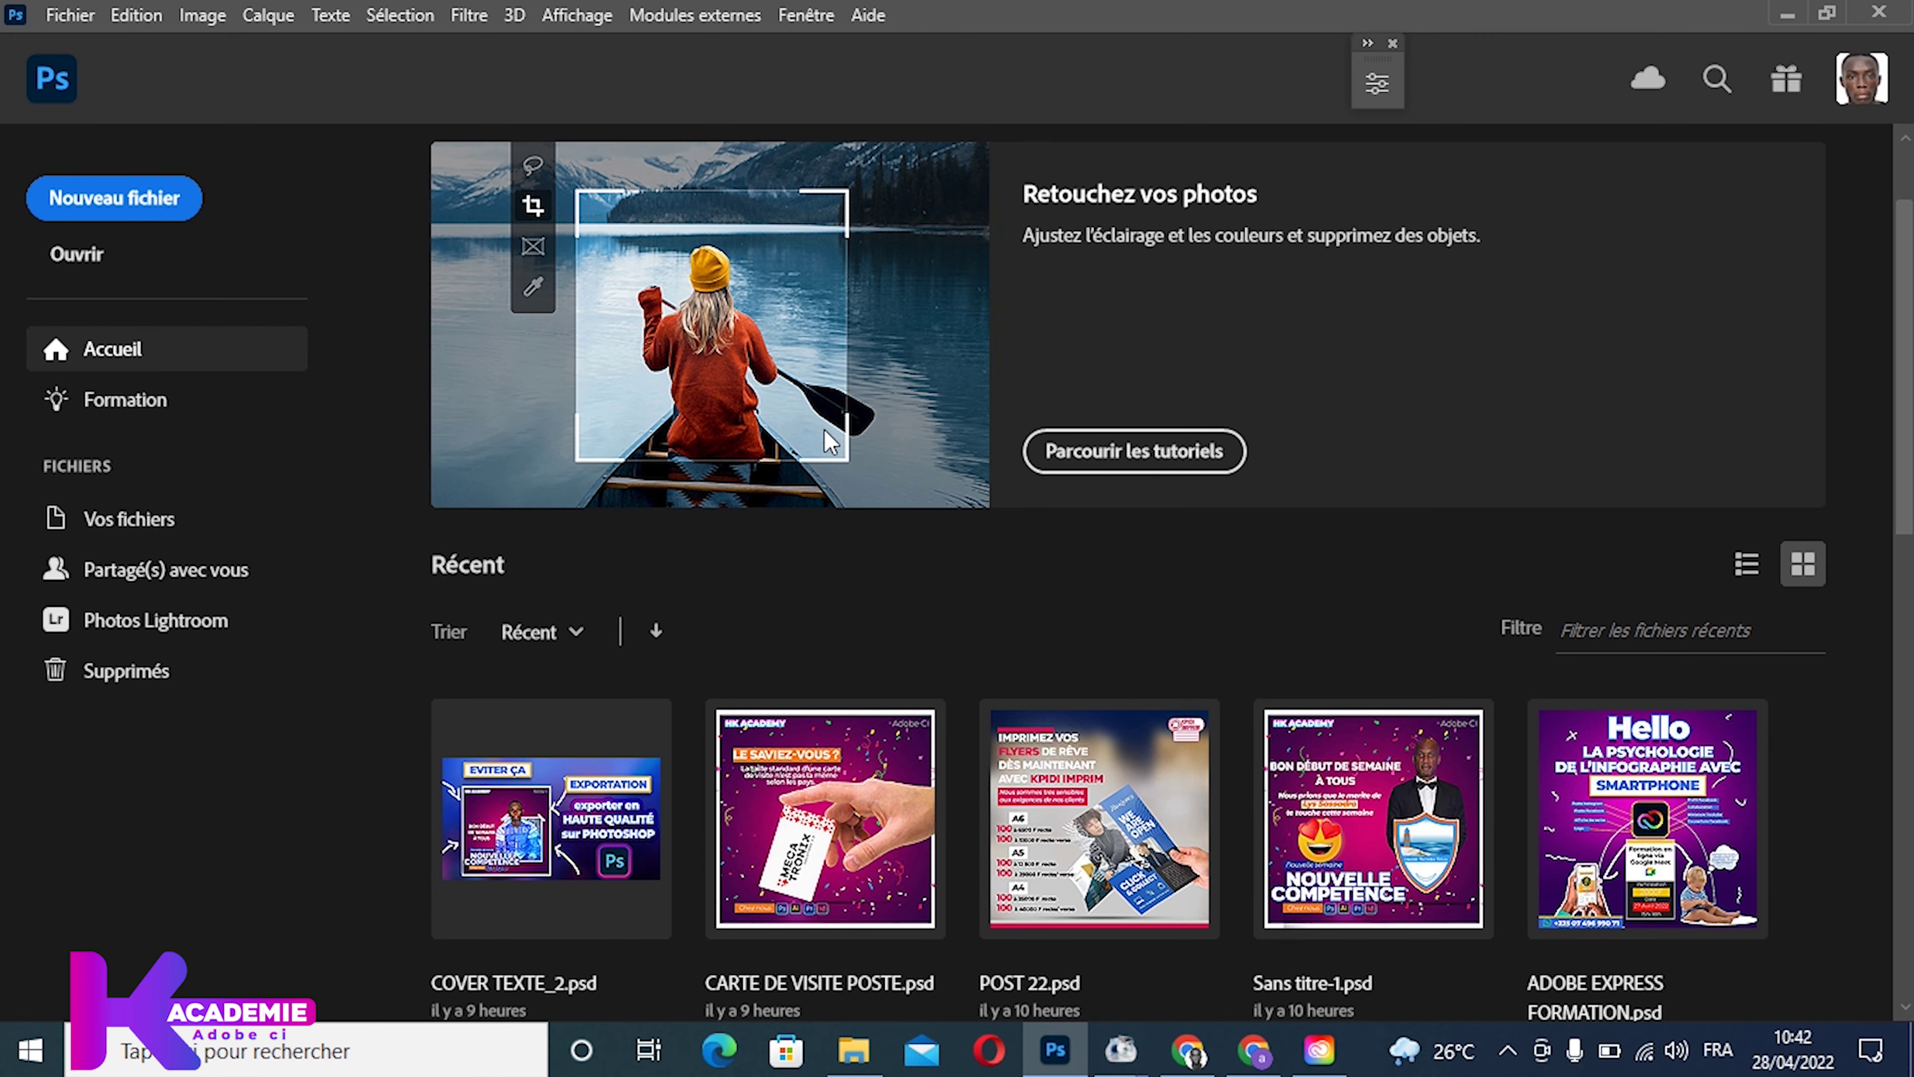